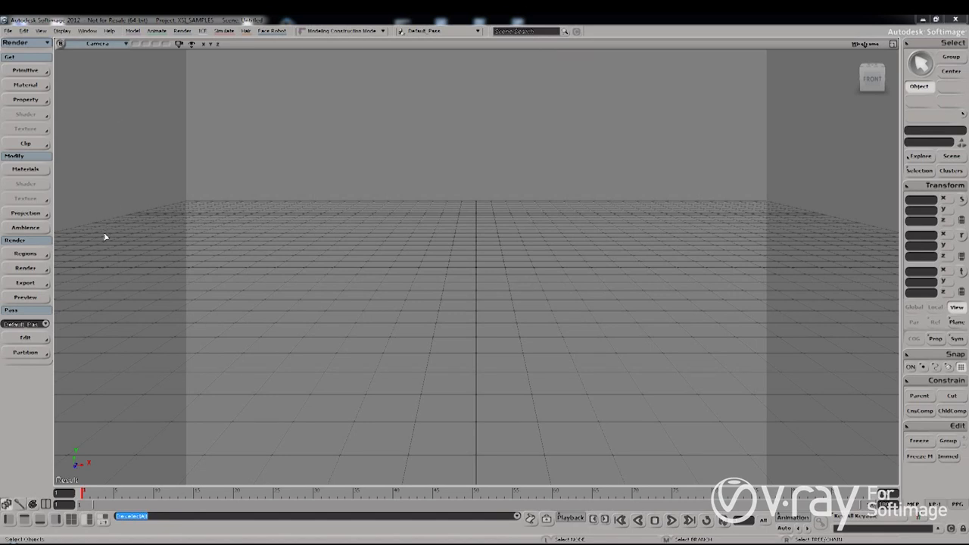
# Check the scene renderer in the scene render options and close them
pyautogui.click(46, 275)
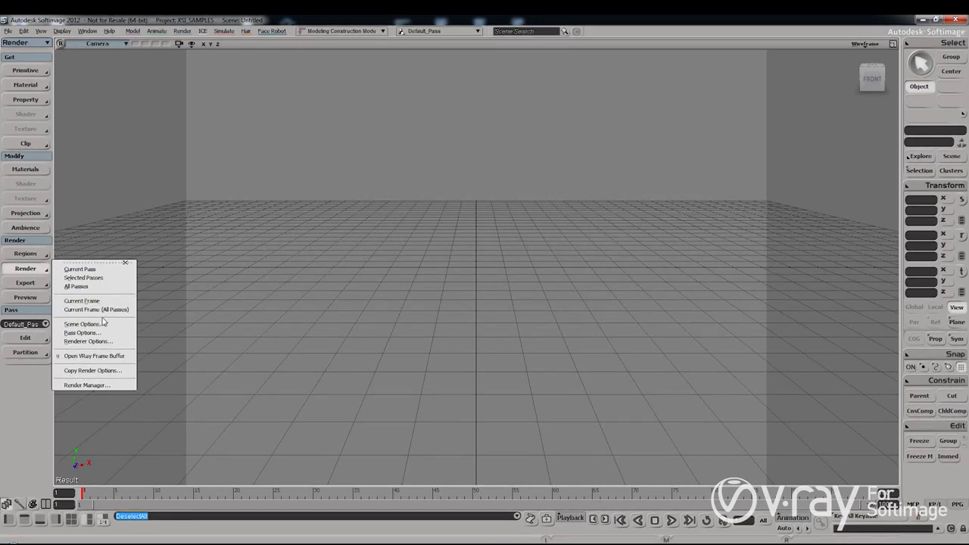
pyautogui.click(101, 325)
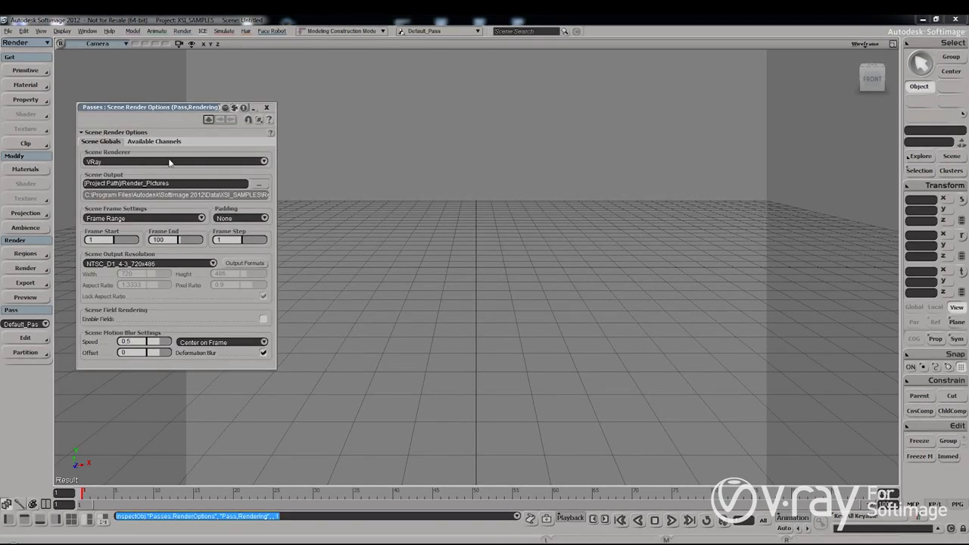
pyautogui.click(267, 108)
# Open the V-Ray renderer options and arrange them side by side with the V-Ray frame buffer
pyautogui.click(37, 268)
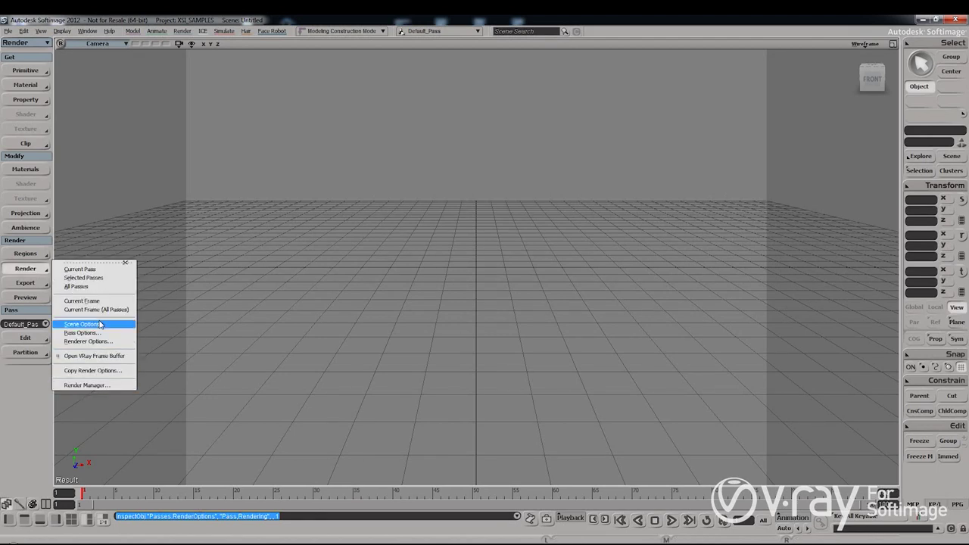
pyautogui.click(99, 333)
pyautogui.moveTo(144, 107); pyautogui.dragTo(311, 128)
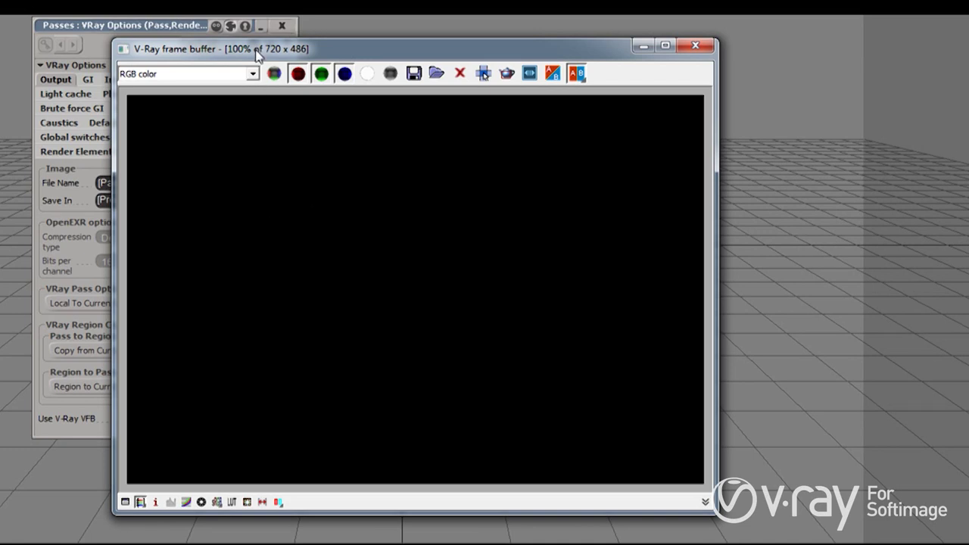
pyautogui.moveTo(260, 49); pyautogui.dragTo(275, 52)
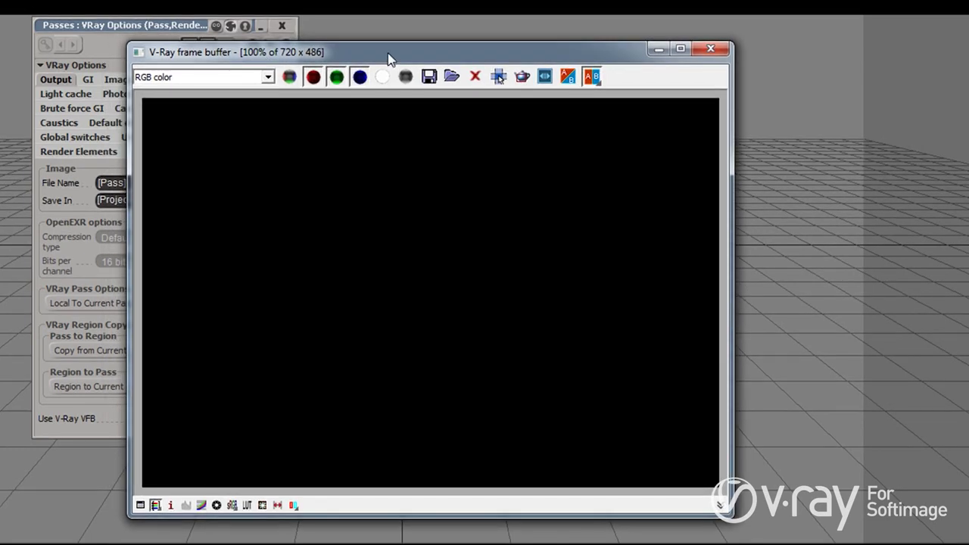
pyautogui.moveTo(391, 58); pyautogui.dragTo(585, 93)
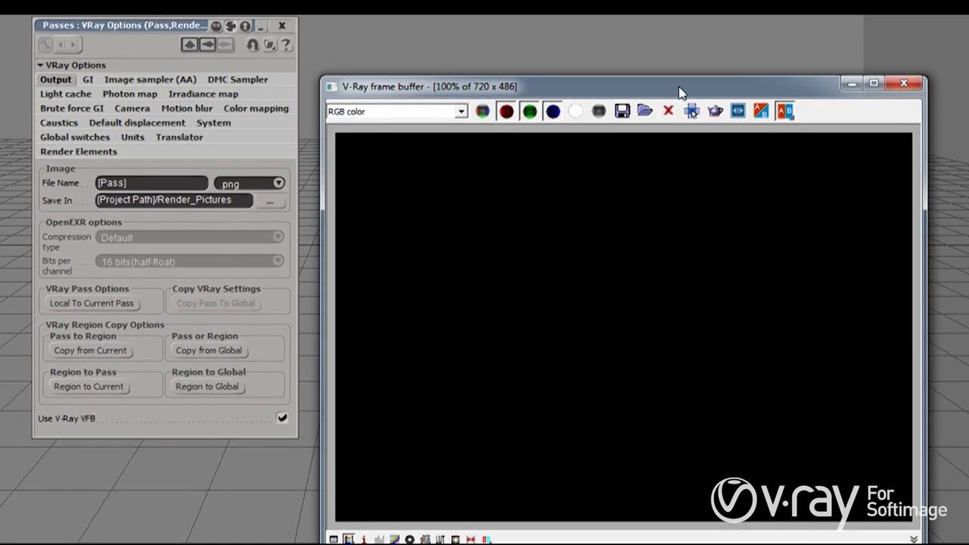
# Show the frame buffer's color corrections beside it and view the list of available image channels
pyautogui.click(337, 537)
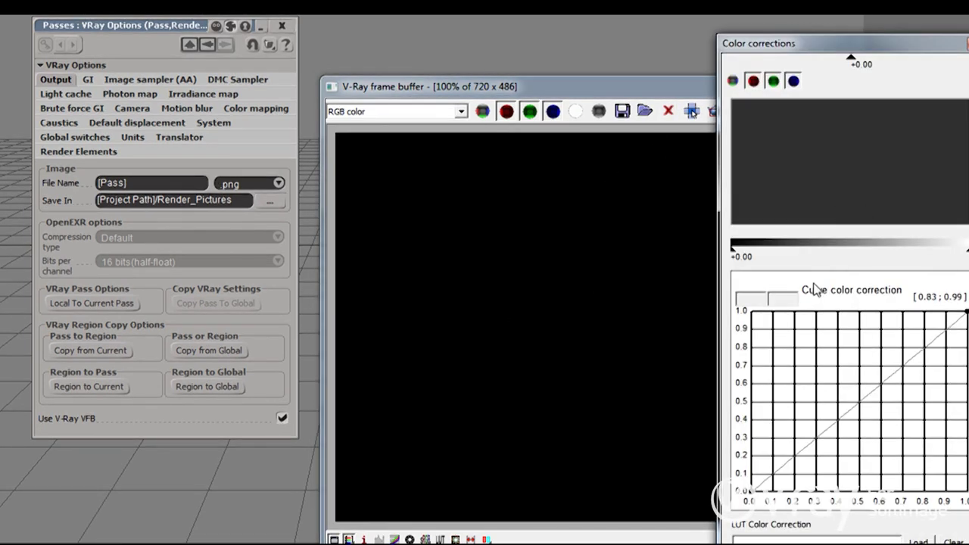
pyautogui.moveTo(854, 43); pyautogui.dragTo(968, 34)
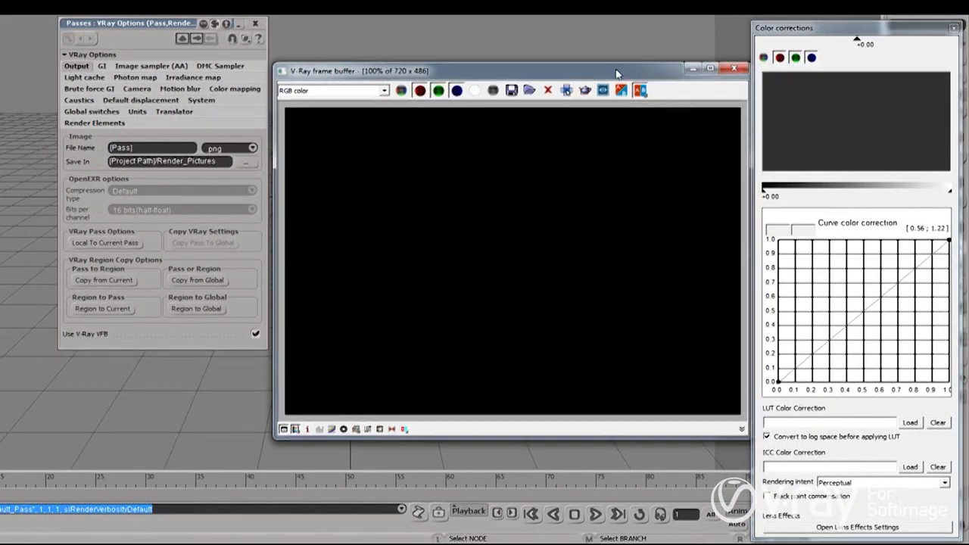
pyautogui.moveTo(645, 82); pyautogui.dragTo(590, 68)
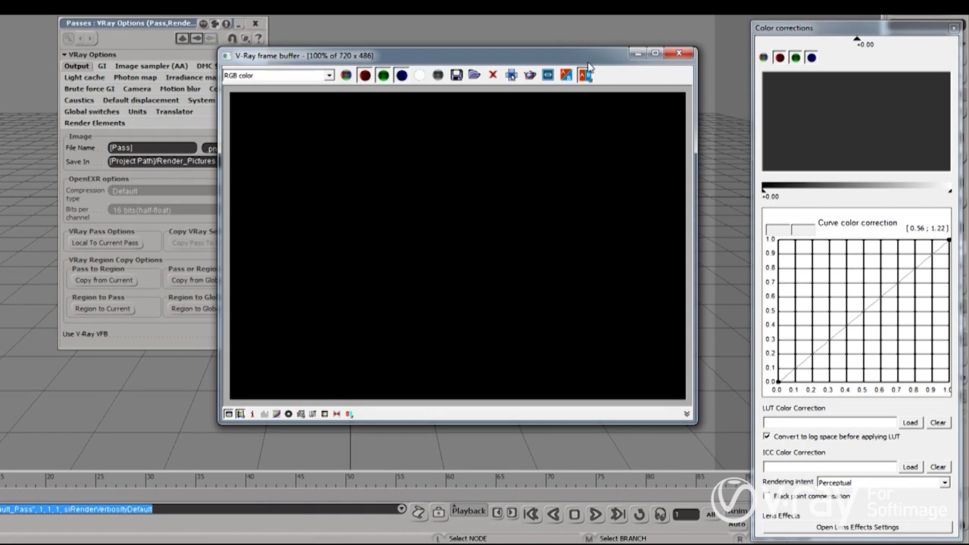
pyautogui.click(264, 76)
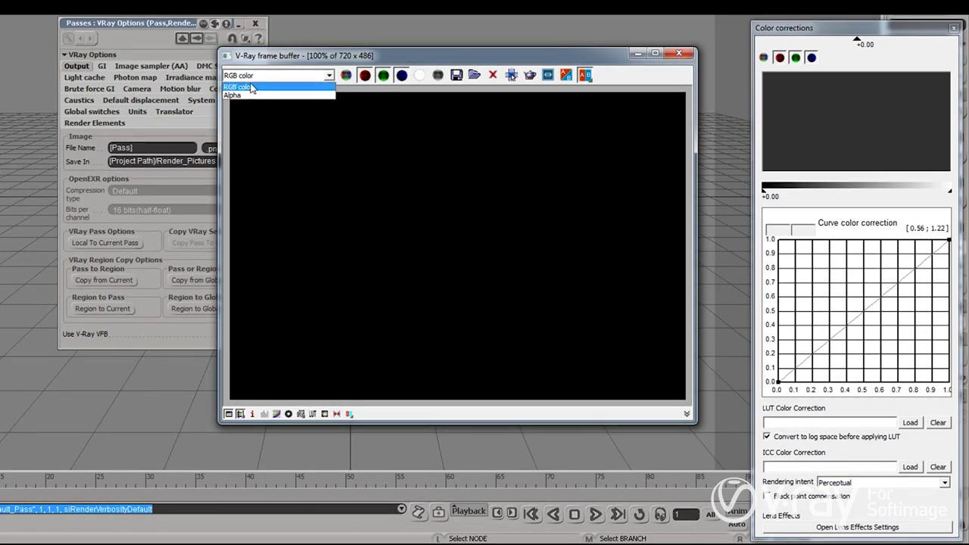
pyautogui.click(289, 135)
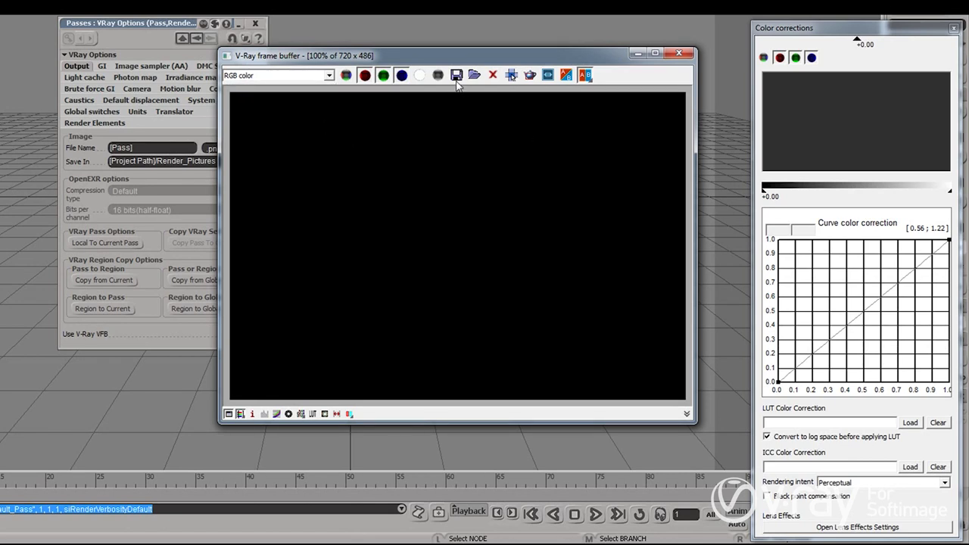
# View the frame buffer image in the external player, return from it, and close the frame buffer
pyautogui.click(547, 76)
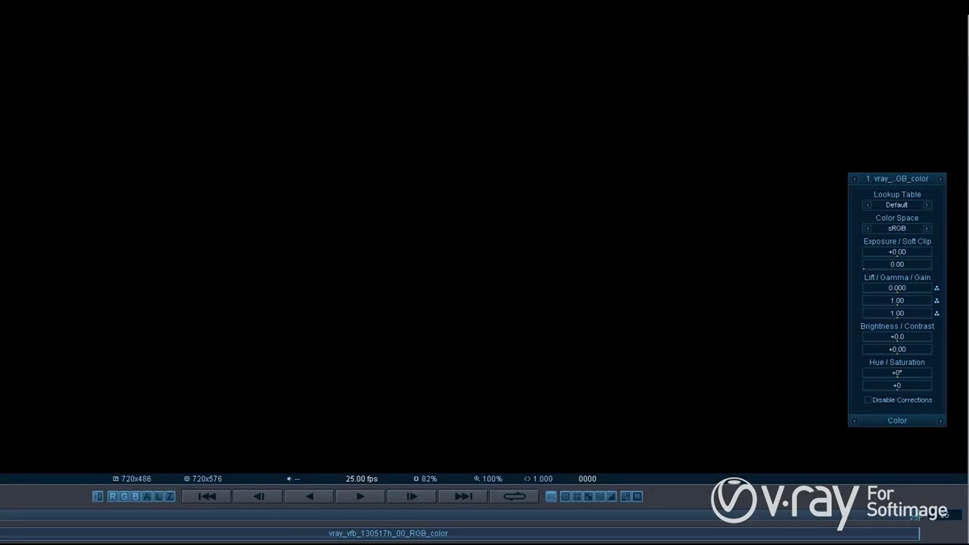
pyautogui.press('Escape')
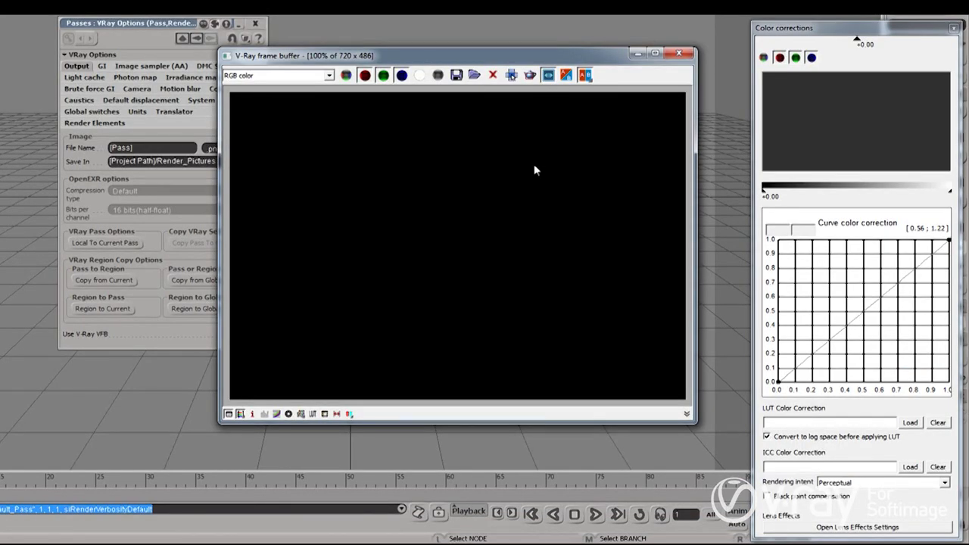
pyautogui.click(547, 75)
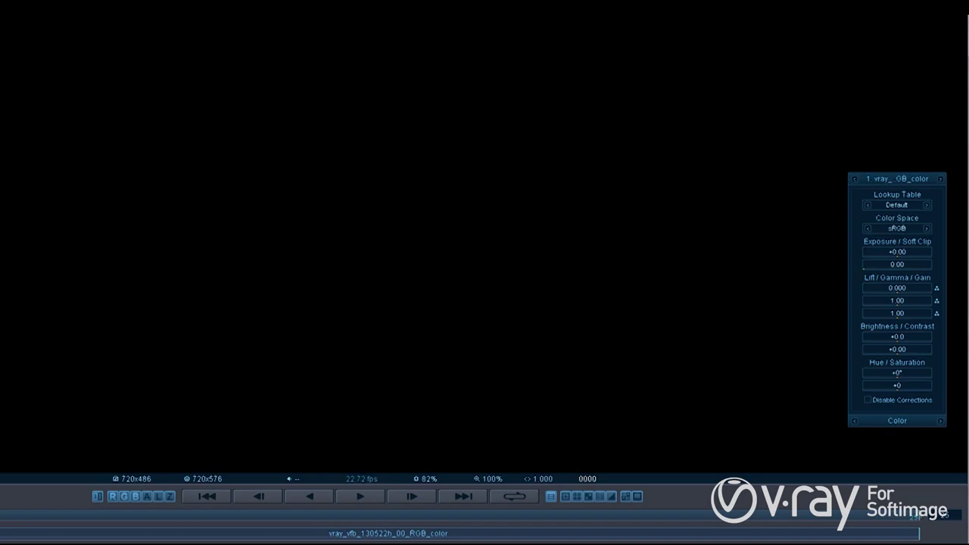
pyautogui.press('Escape')
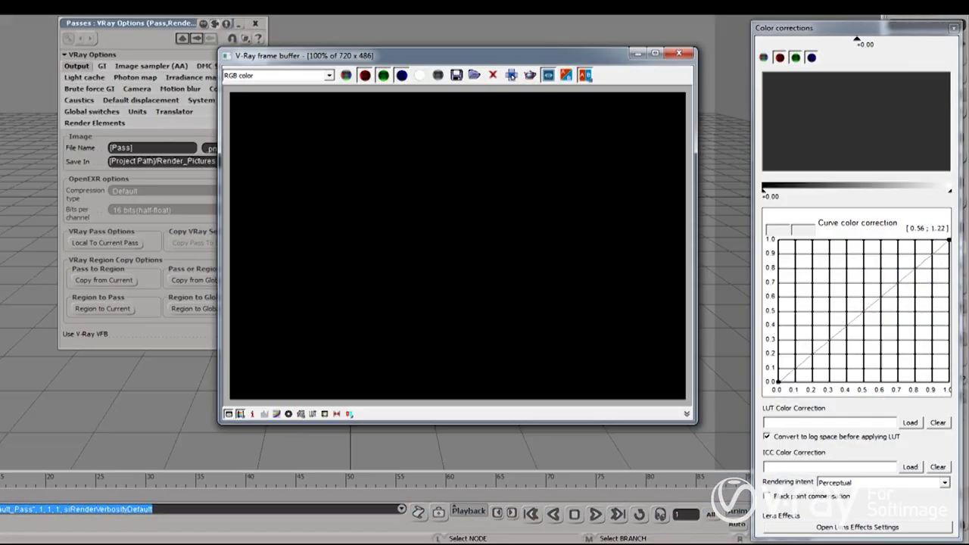
pyautogui.click(680, 54)
# Enable global illumination with Brute force as the primary engine and Light cache as the secondary engine
pyautogui.click(101, 68)
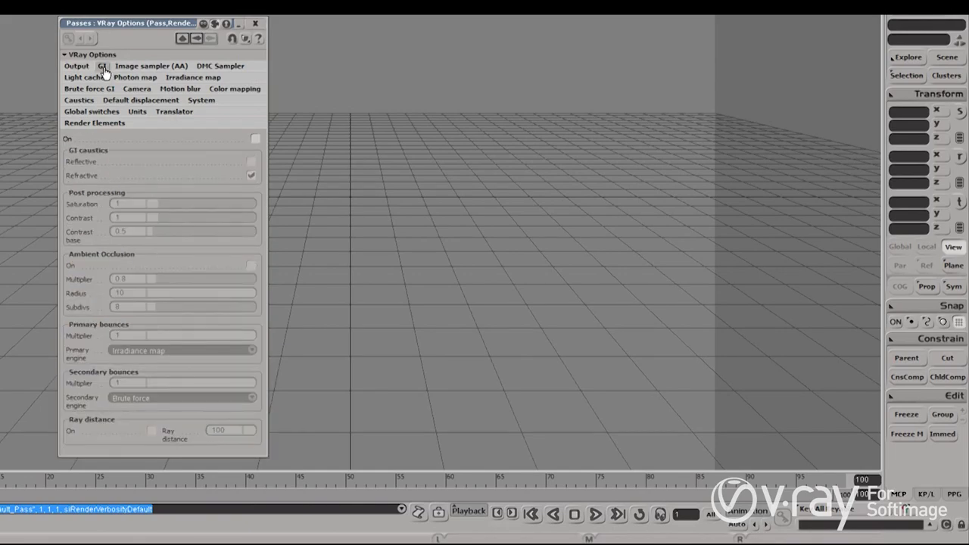
pyautogui.click(254, 140)
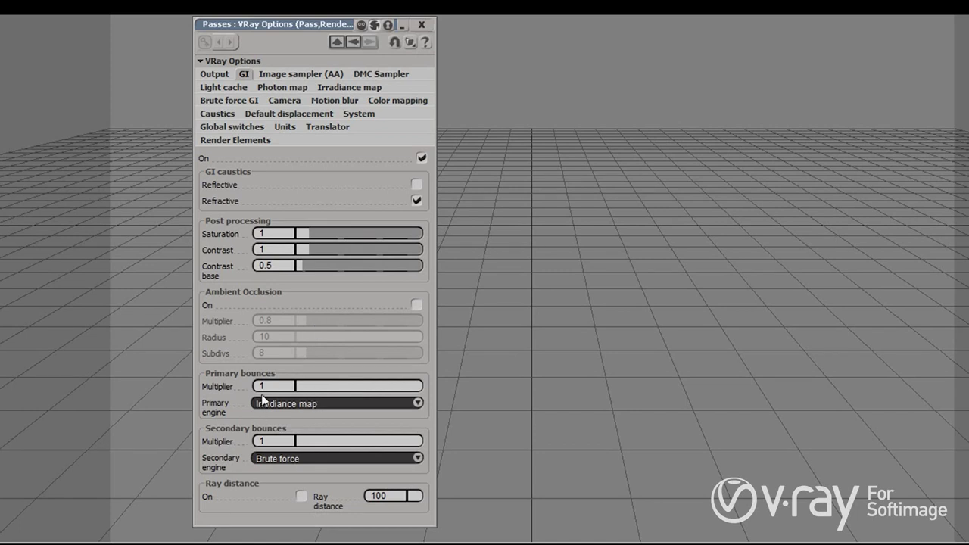
pyautogui.click(308, 404)
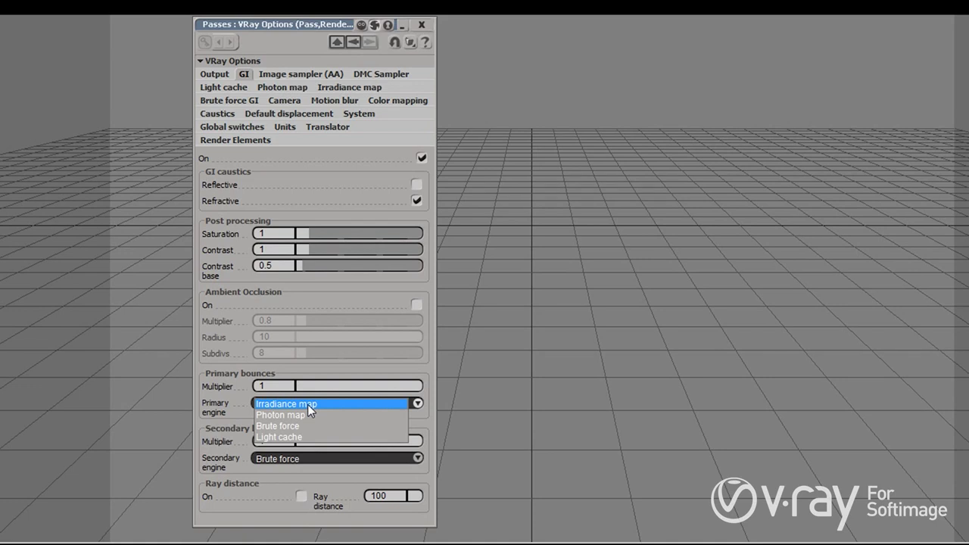
pyautogui.click(300, 427)
pyautogui.click(296, 460)
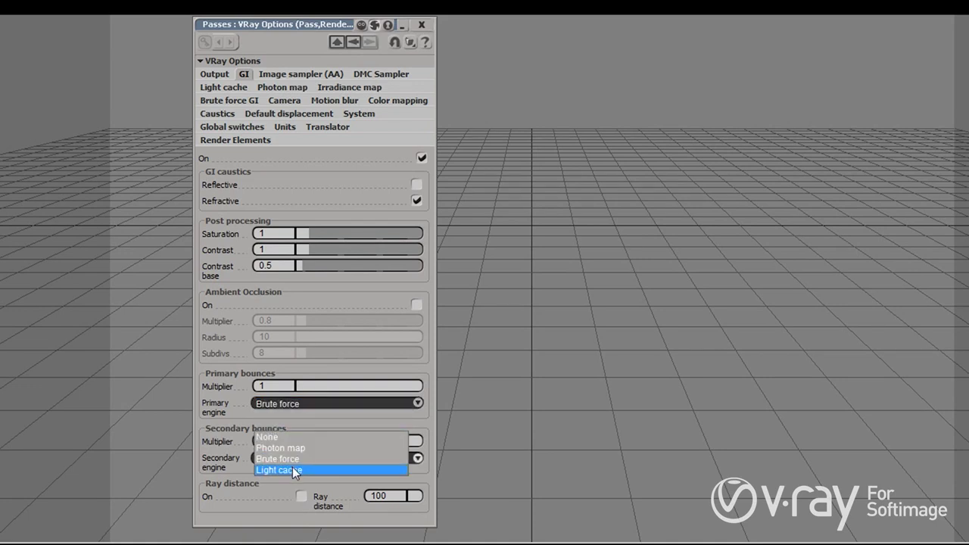
pyautogui.click(292, 469)
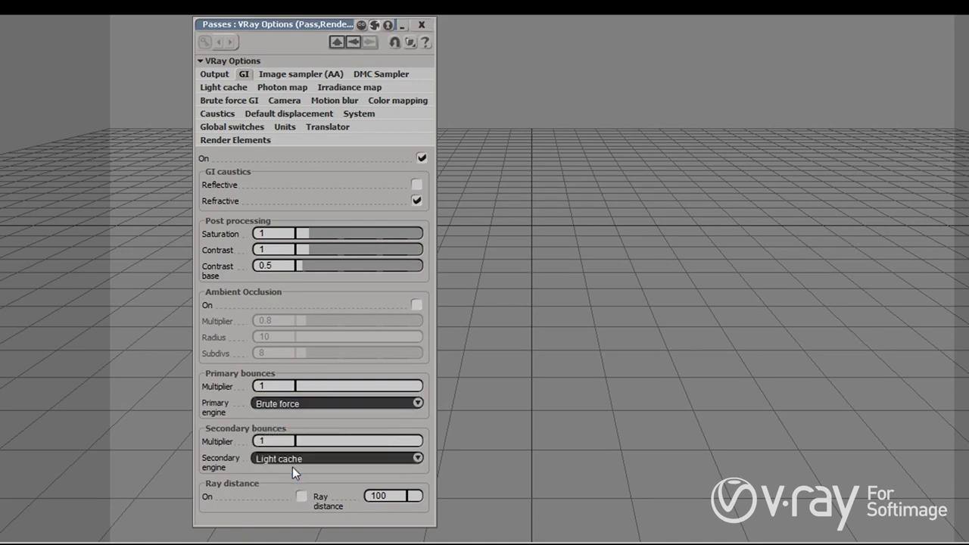
# Set the primary GI engine to Irradiance map and the secondary engine to Brute force
pyautogui.click(319, 403)
pyautogui.click(322, 382)
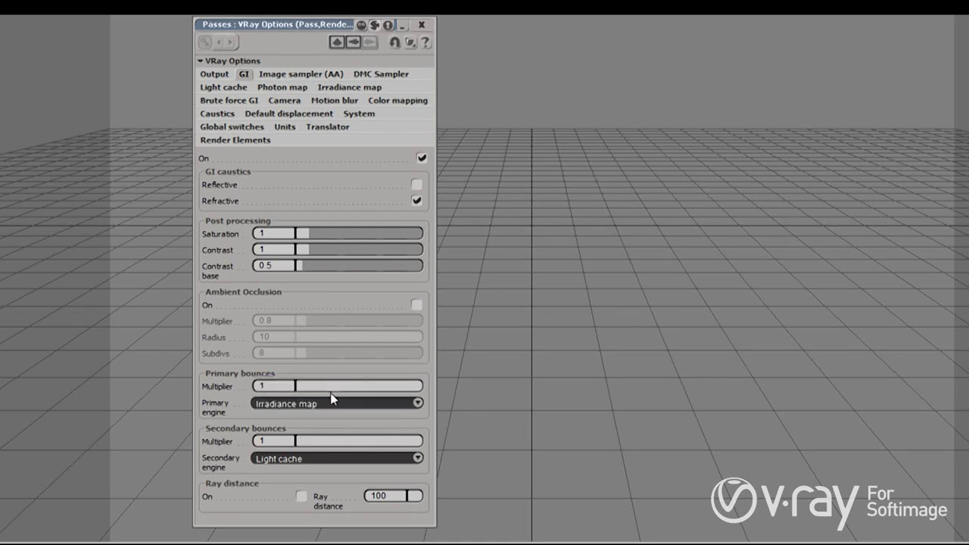
pyautogui.click(296, 457)
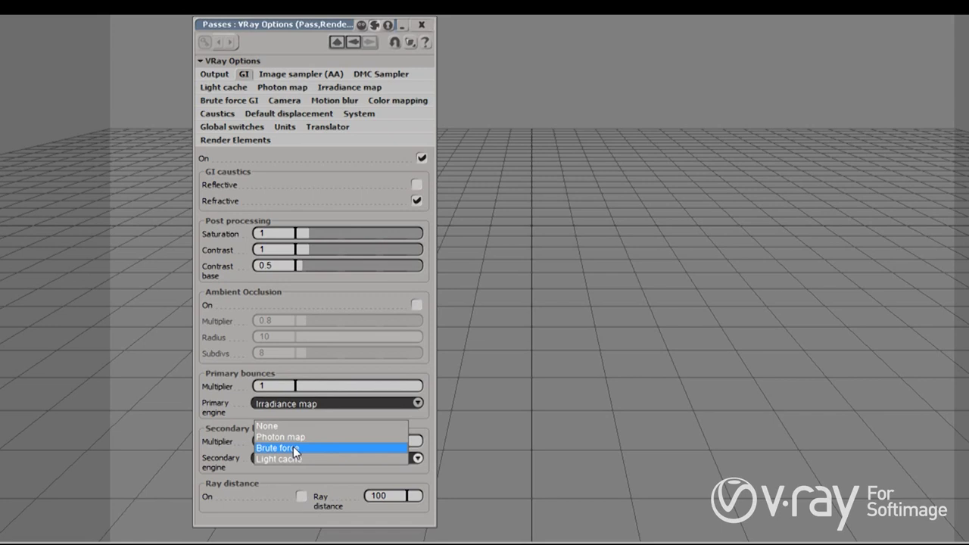
pyautogui.click(294, 449)
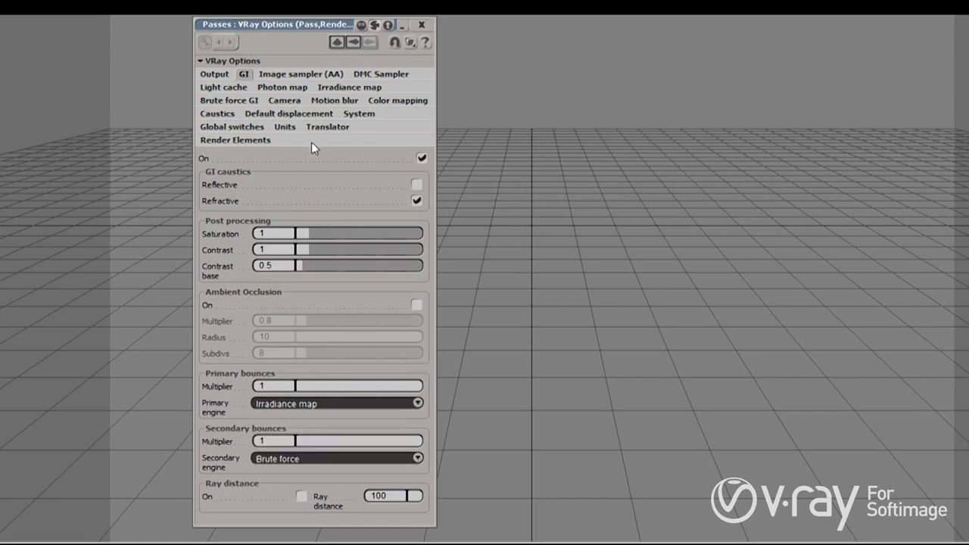
# Choose Adaptive DMC as the image sampler in the antialiasing settings
pyautogui.click(302, 75)
pyautogui.click(243, 74)
pyautogui.click(290, 75)
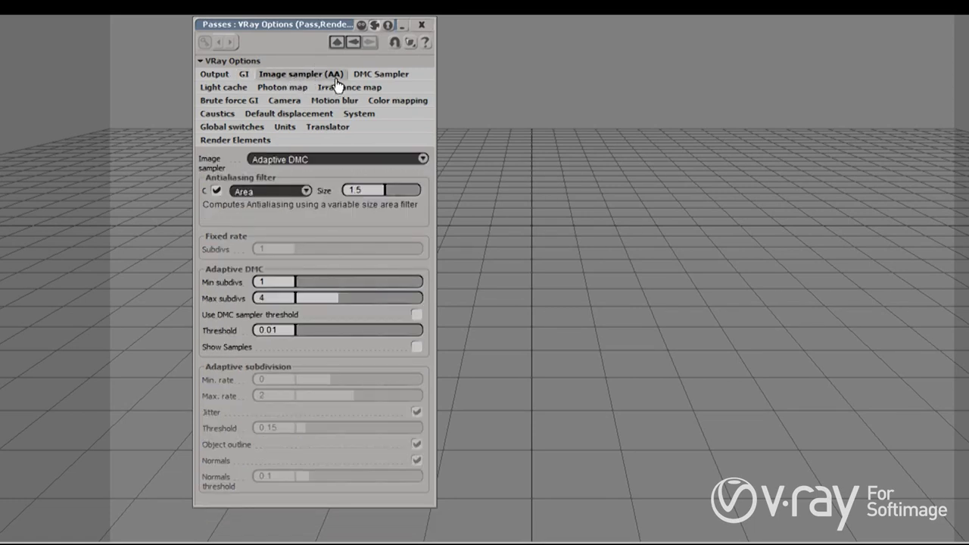
pyautogui.click(341, 160)
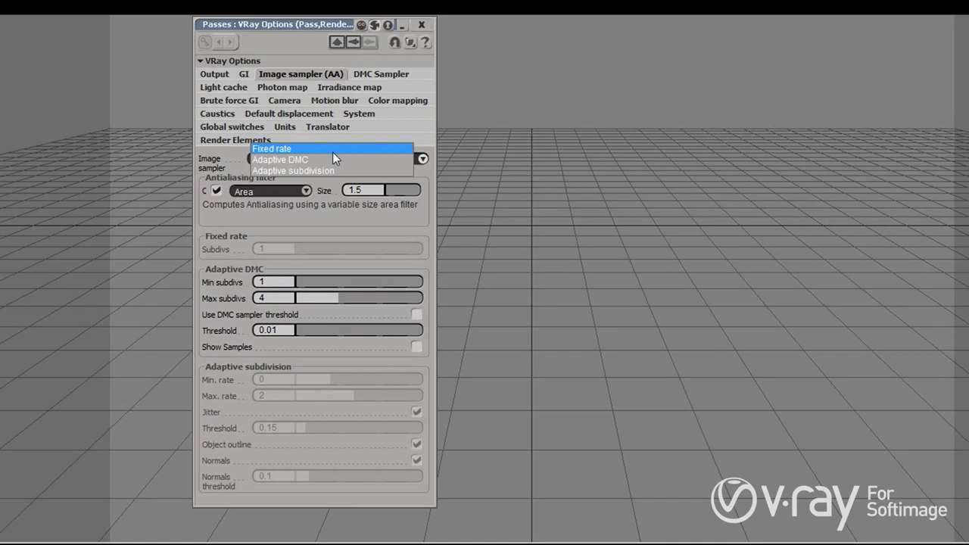
pyautogui.click(330, 159)
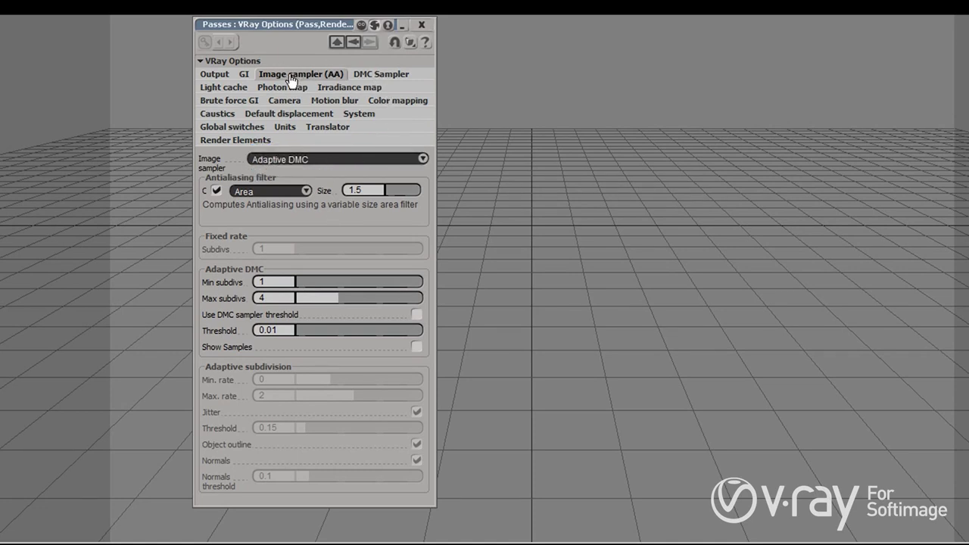
# Review the DMC sampler, light cache, photon map, irradiance map and brute force GI settings
pyautogui.click(371, 75)
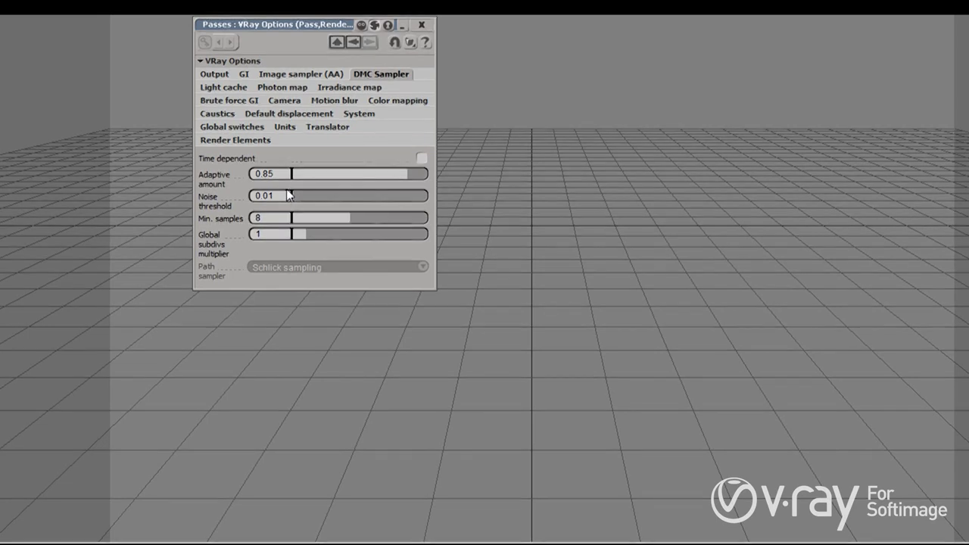
pyautogui.click(226, 89)
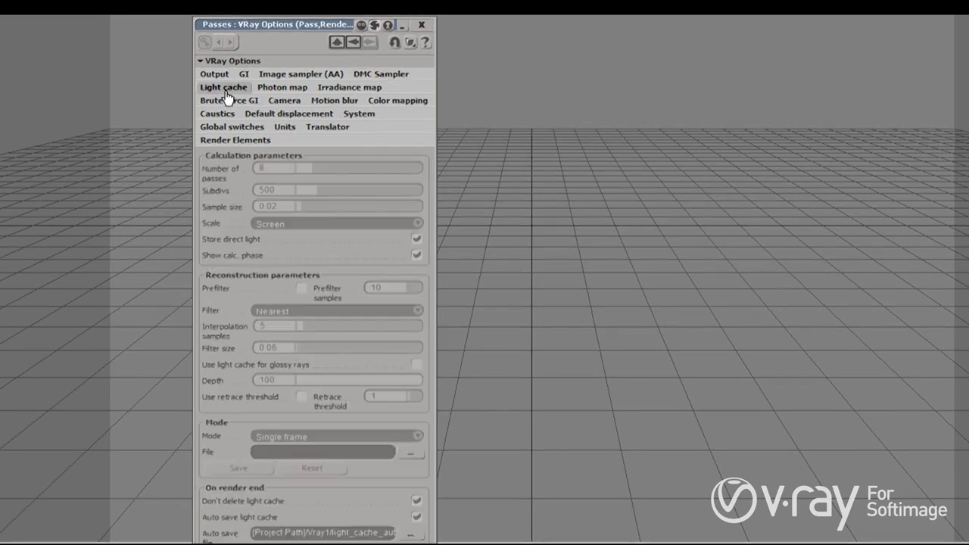
pyautogui.click(278, 89)
pyautogui.click(347, 87)
pyautogui.click(230, 101)
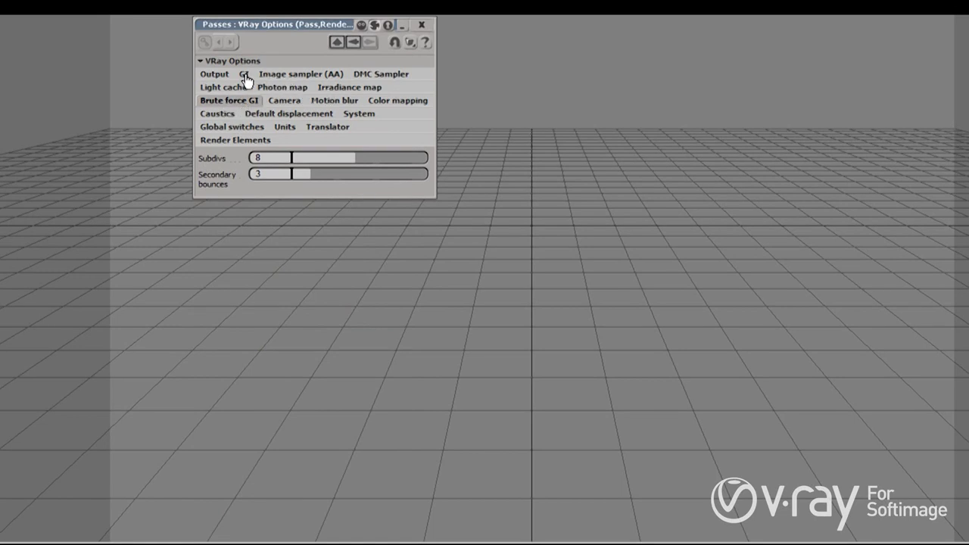
# Set the primary GI engine to Light cache and display the light cache settings
pyautogui.click(244, 74)
pyautogui.click(290, 407)
pyautogui.click(284, 436)
pyautogui.click(227, 87)
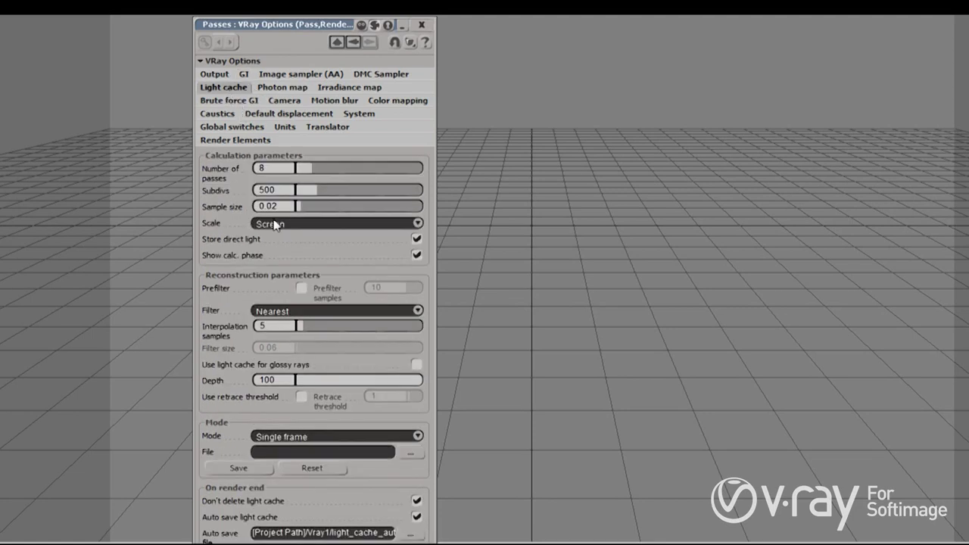
# Look through the photon map, irradiance map and brute force GI parameters with Light cache as primary engine
pyautogui.click(282, 87)
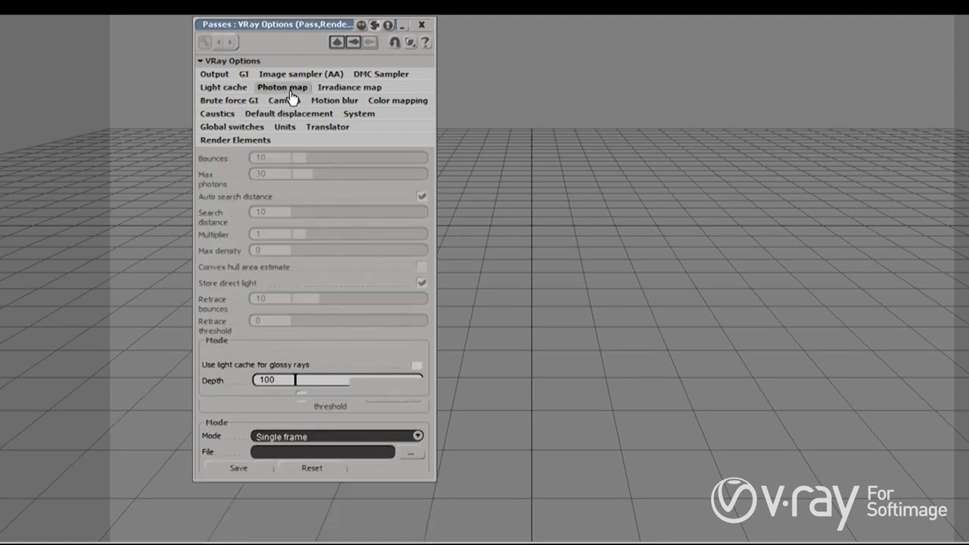
pyautogui.click(349, 87)
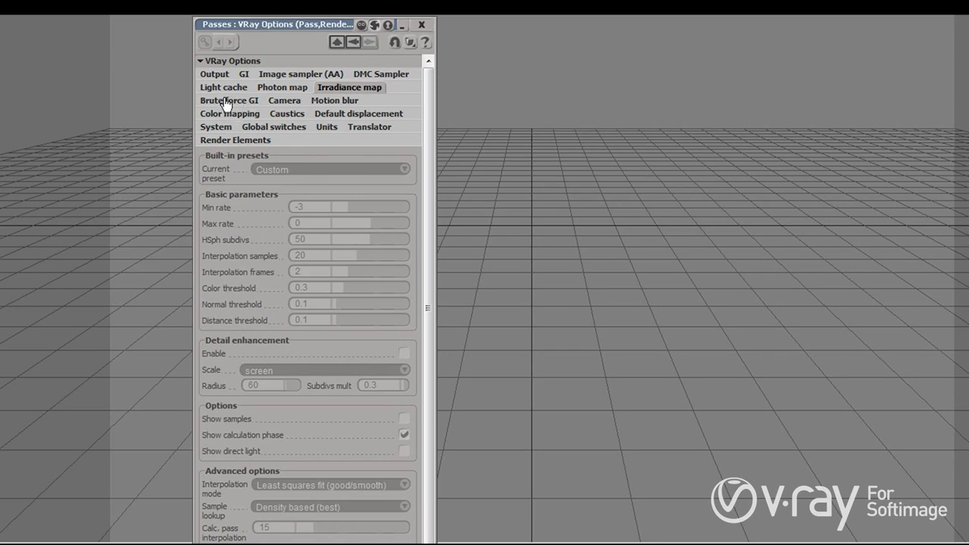
pyautogui.click(226, 101)
# Set the V-Ray camera type to Box in the camera settings
pyautogui.click(277, 102)
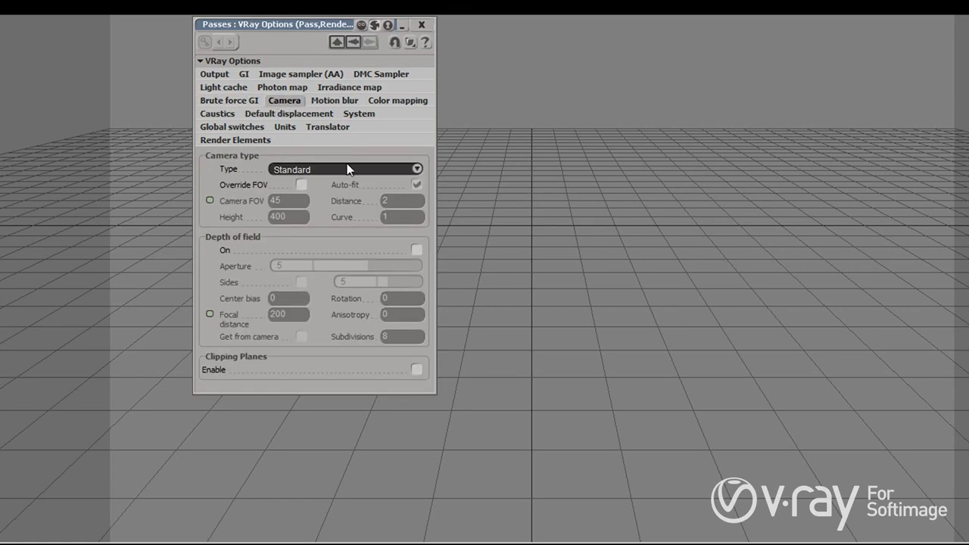
pyautogui.click(306, 169)
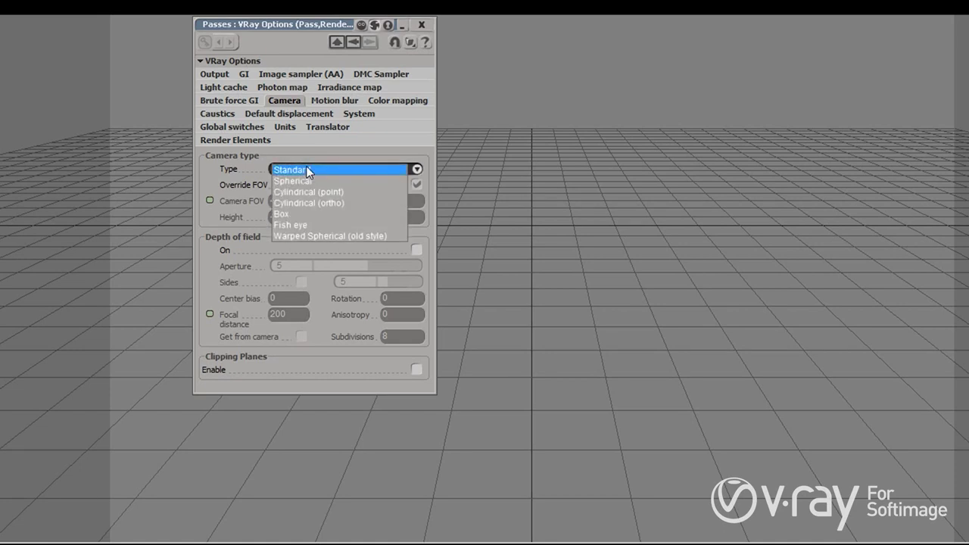
pyautogui.click(314, 214)
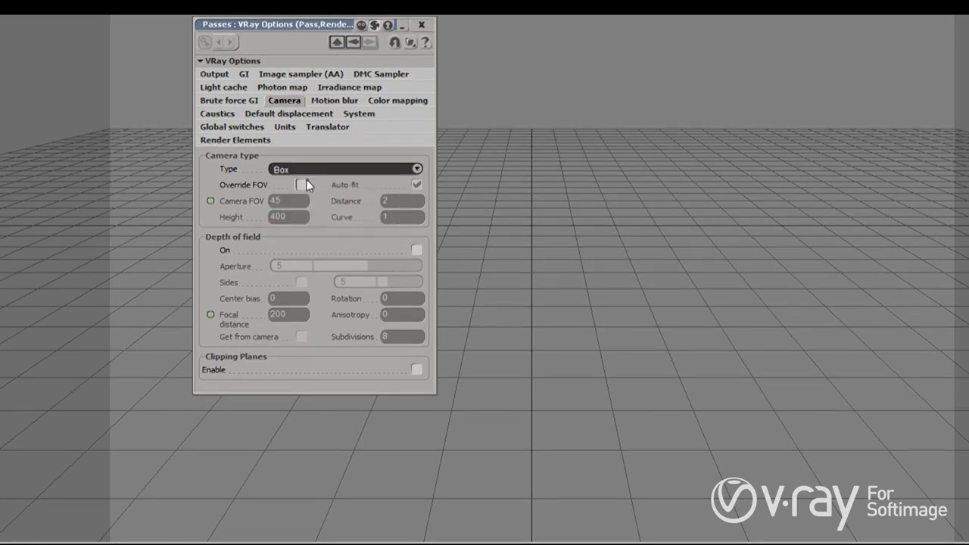
# Set the V-Ray camera type to Fish eye and turn on depth of field
pyautogui.click(308, 170)
pyautogui.click(306, 183)
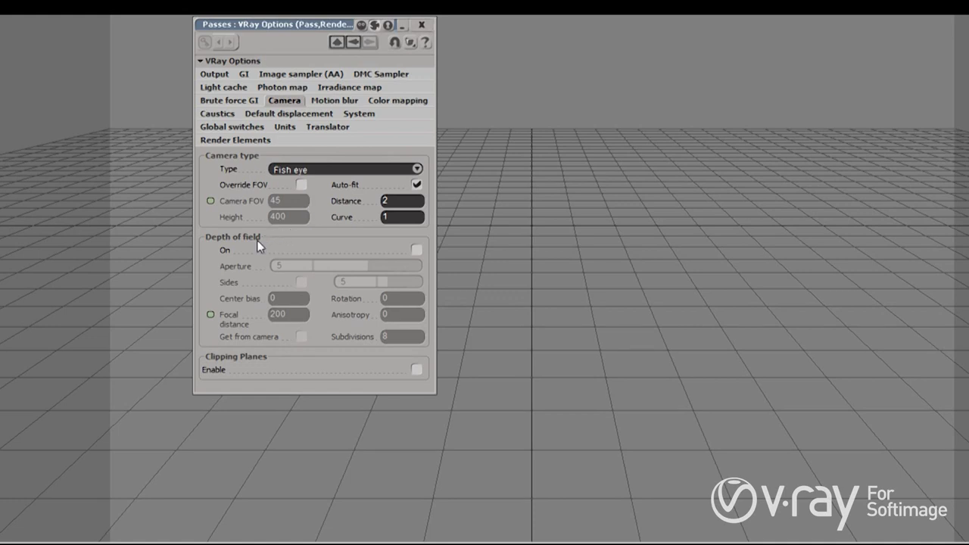
pyautogui.click(417, 251)
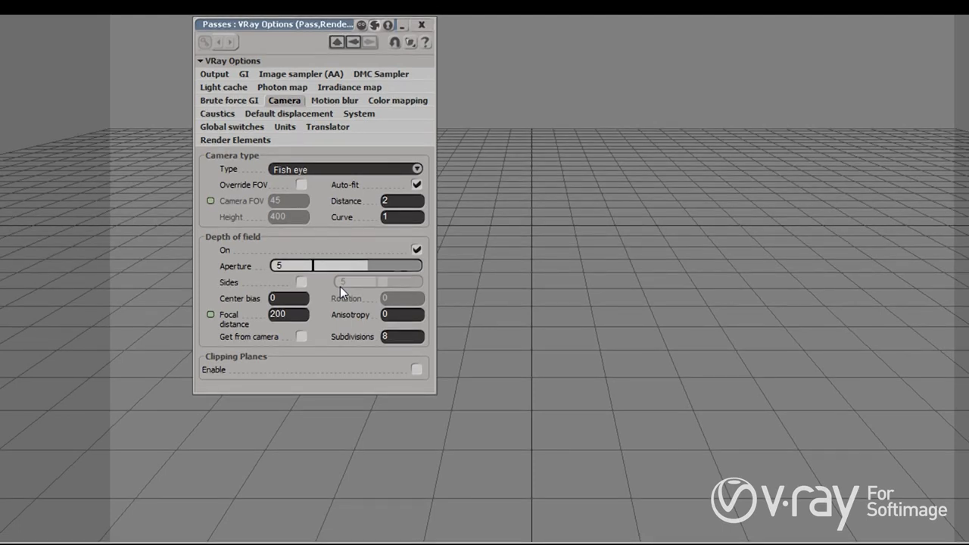
# Turn on motion blur and set the color mapping type to HSV exponential
pyautogui.click(342, 104)
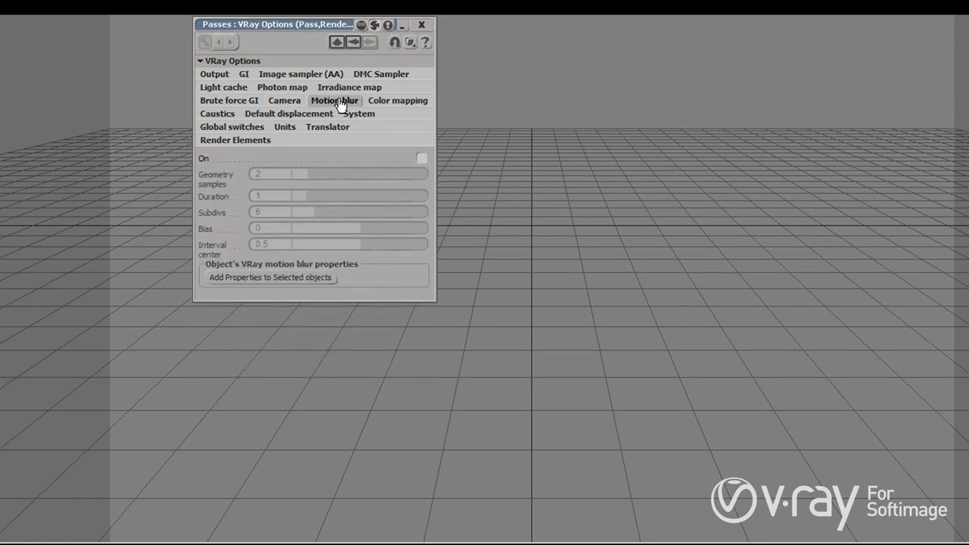
pyautogui.click(421, 158)
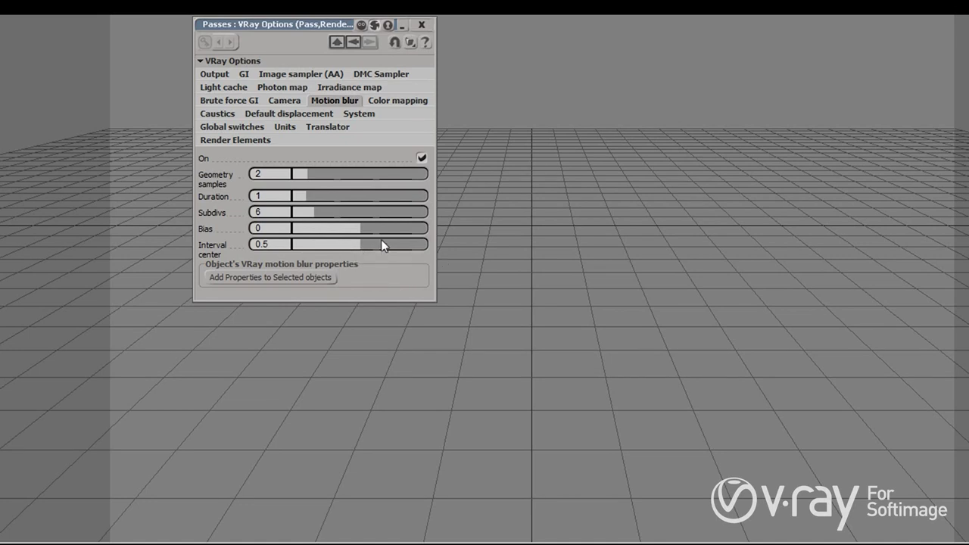
pyautogui.click(414, 111)
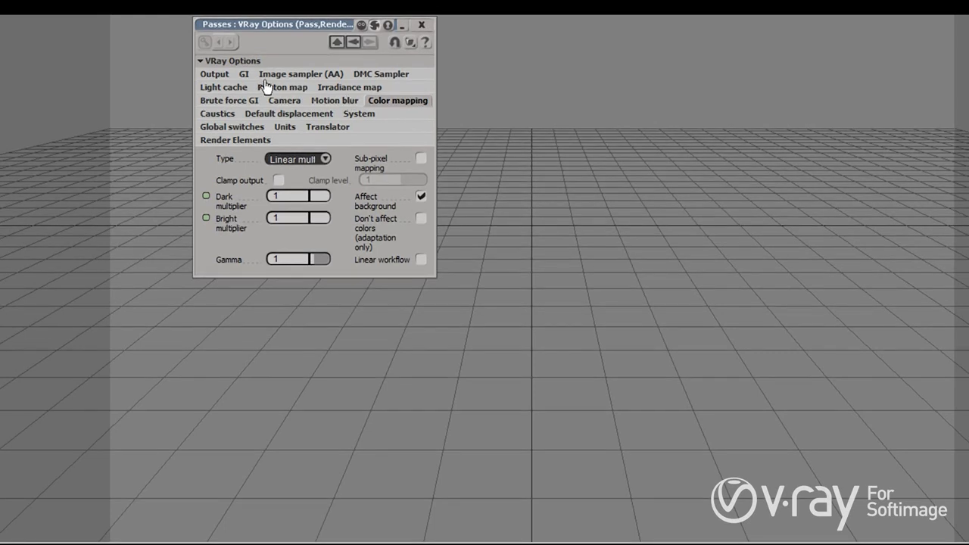
pyautogui.click(222, 77)
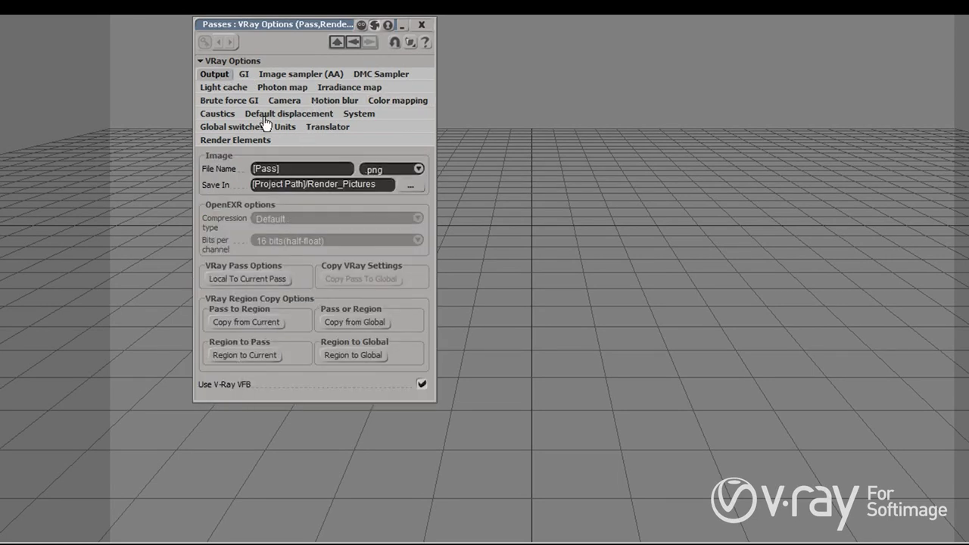
pyautogui.click(391, 101)
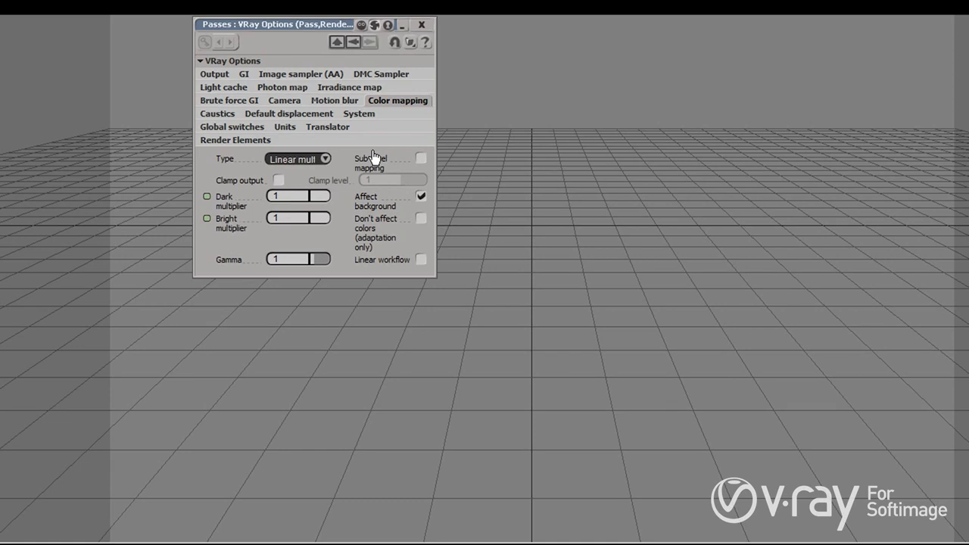
pyautogui.click(324, 159)
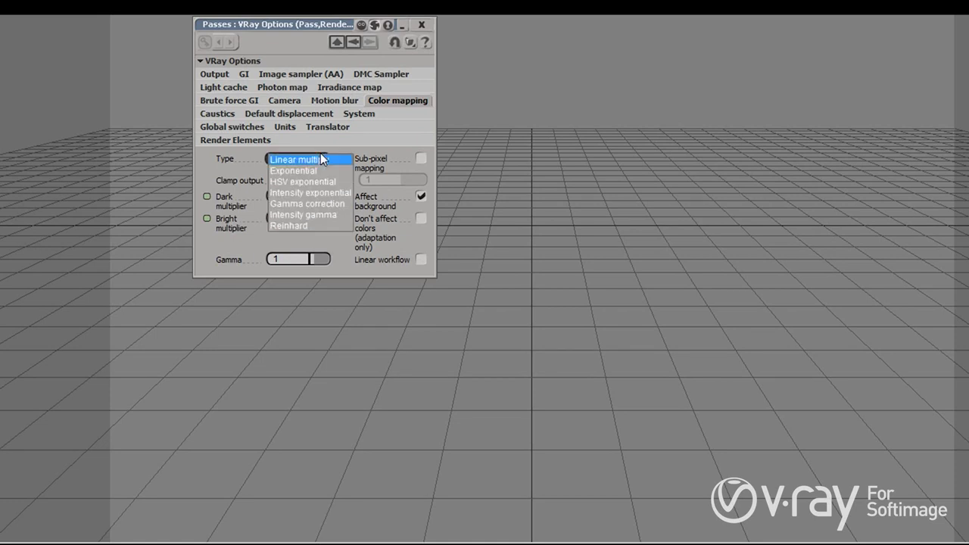
pyautogui.click(318, 184)
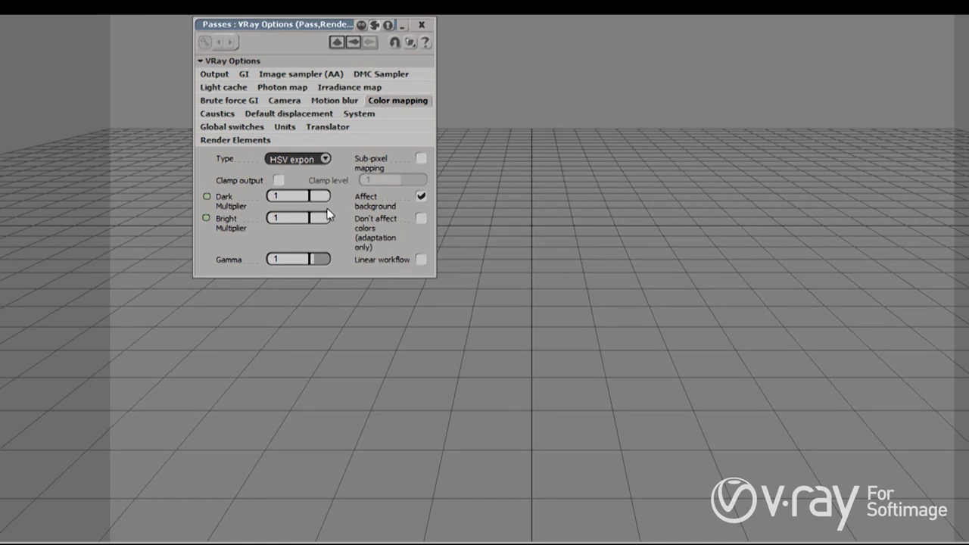
# Enable caustics and turn on the override for default displacement
pyautogui.click(221, 115)
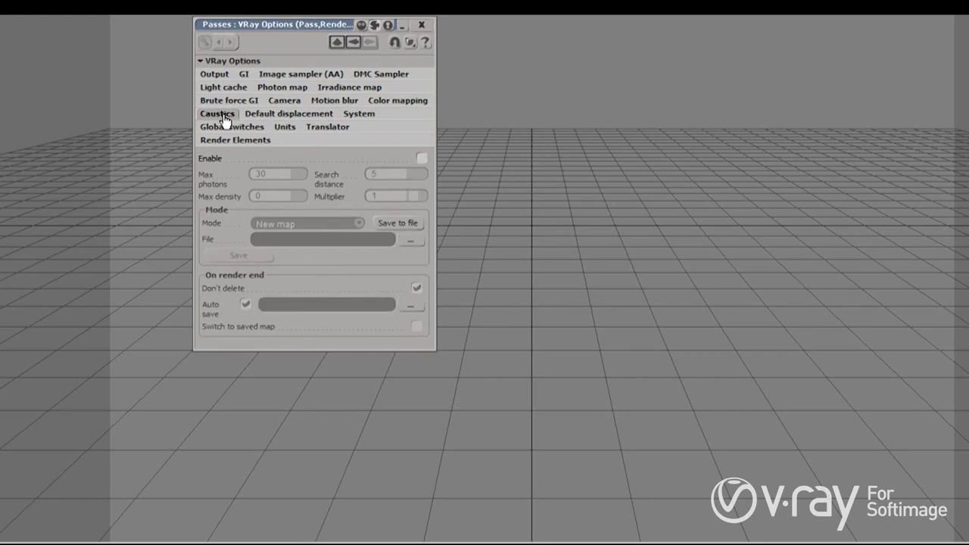
pyautogui.click(422, 157)
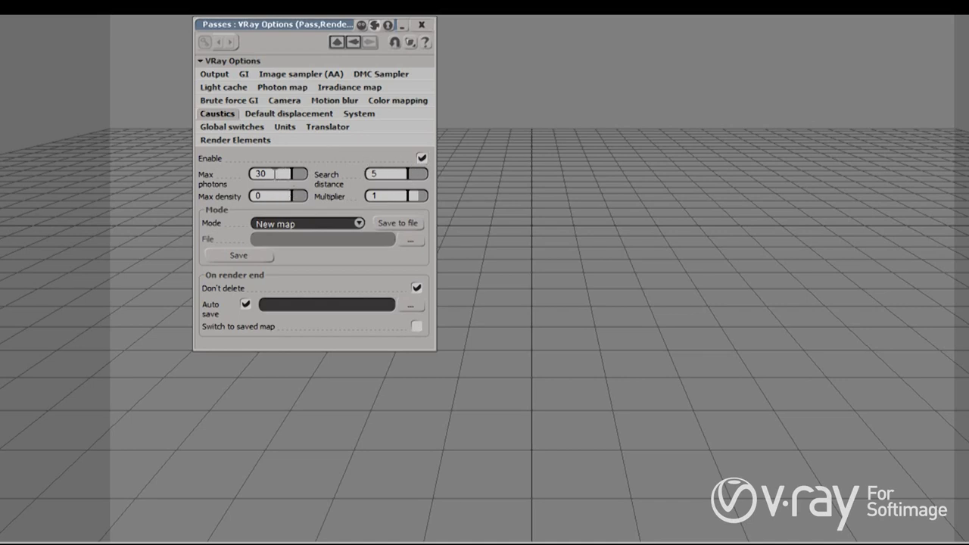
pyautogui.click(278, 119)
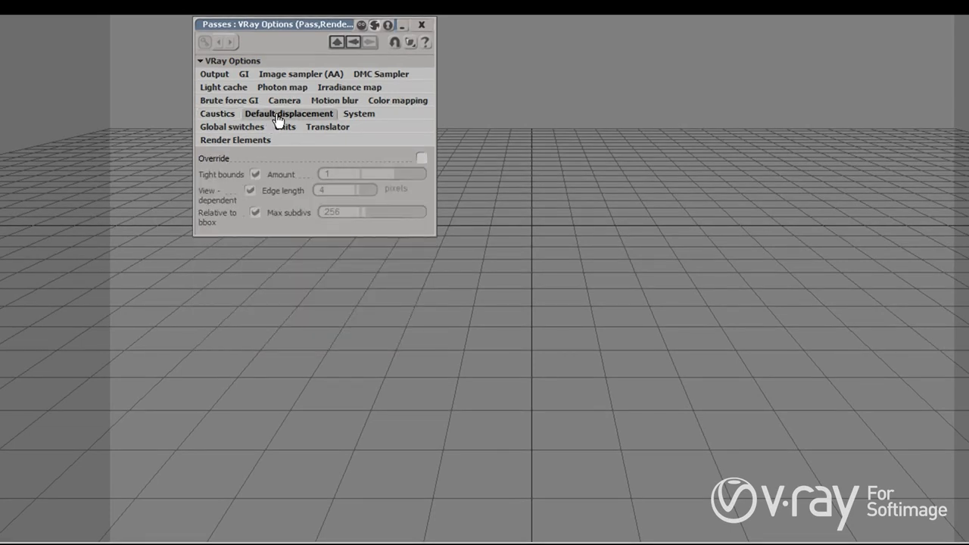
pyautogui.click(421, 158)
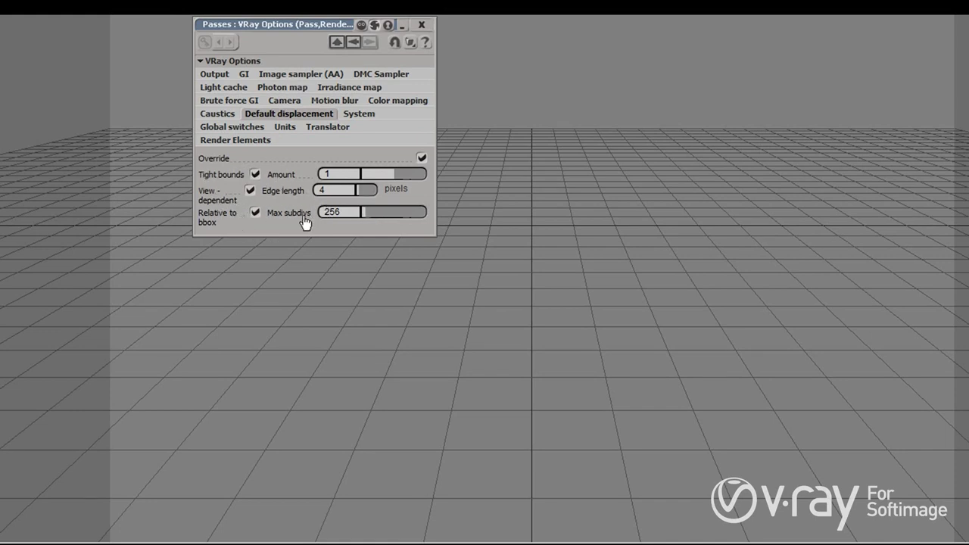
# Review the V-Ray system parameters and the global switches for geometry, lighting and materials
pyautogui.click(371, 117)
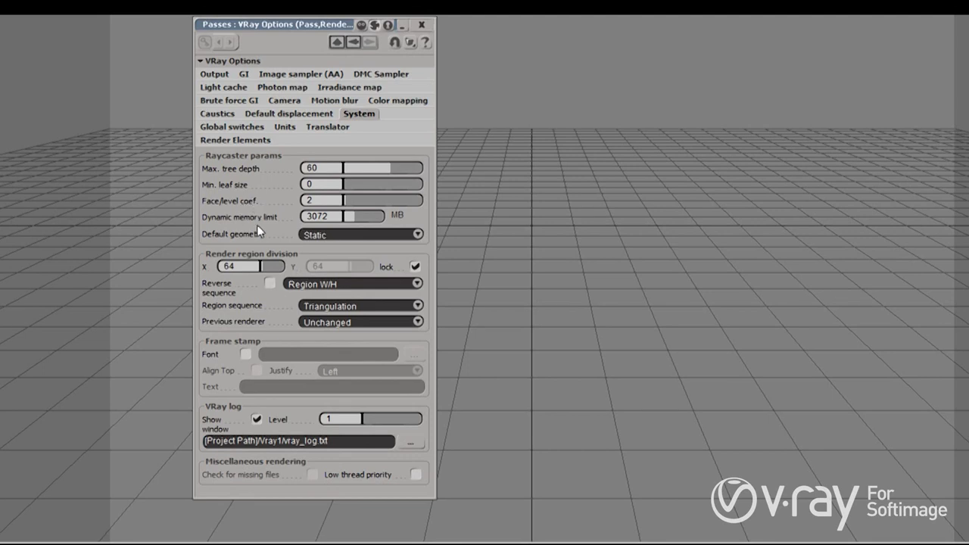
pyautogui.doubleClick(241, 267)
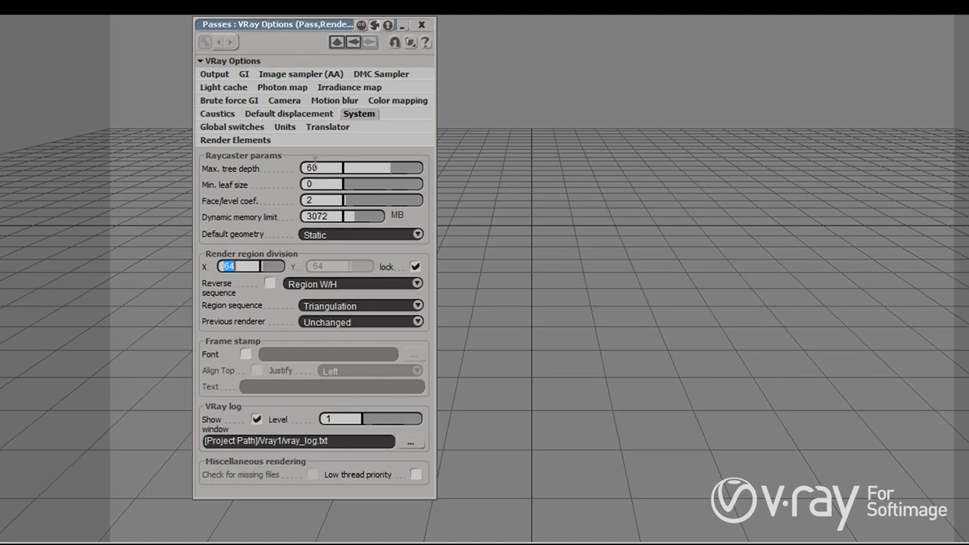
pyautogui.click(244, 131)
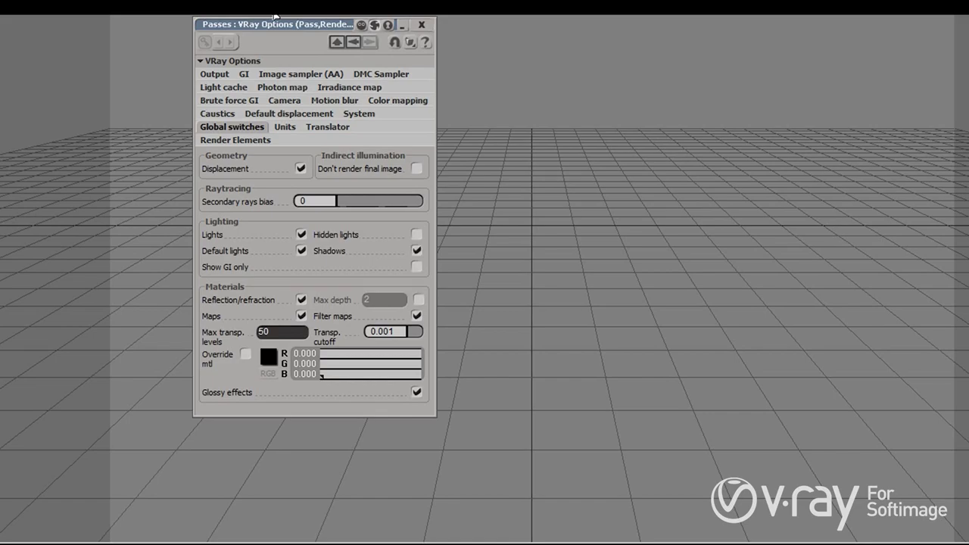
pyautogui.moveTo(268, 23); pyautogui.dragTo(278, 19)
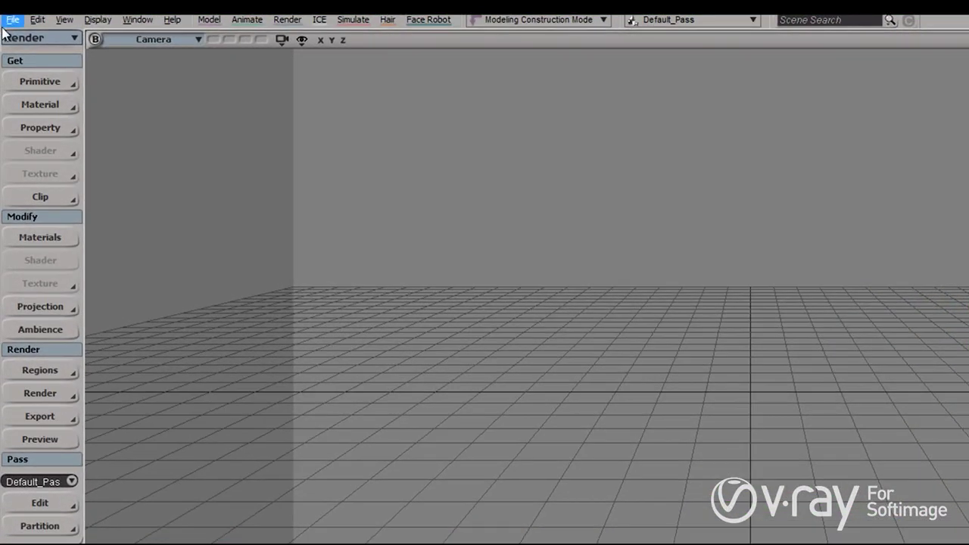
# Examine the V-Ray mesh (*.vrmesh) export options, including file, animation and preview face settings, and close them
pyautogui.click(9, 22)
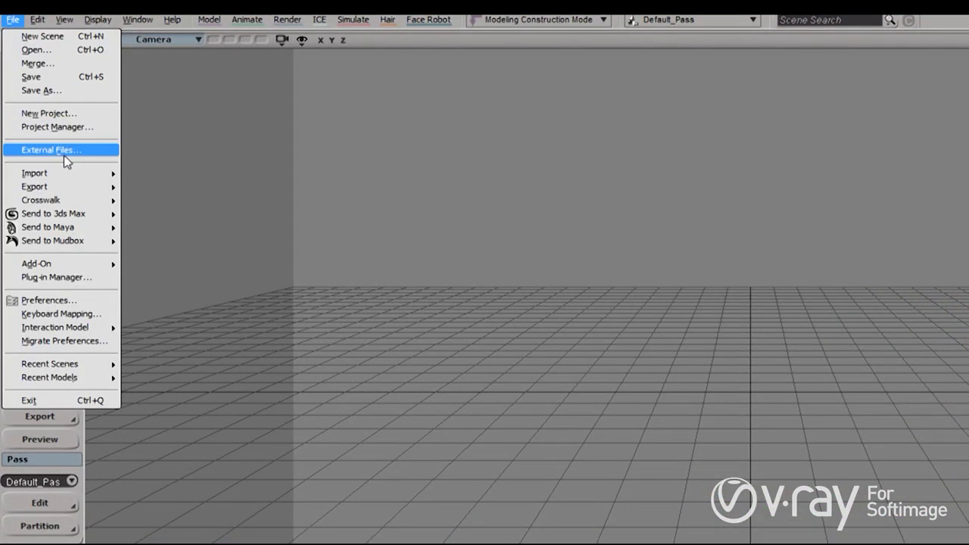
pyautogui.moveTo(66, 179)
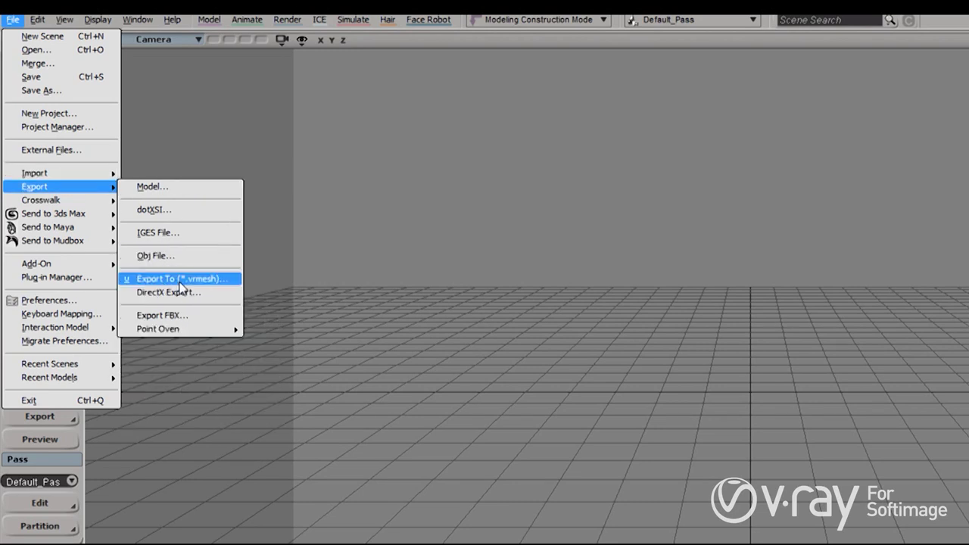
pyautogui.moveTo(106, 174)
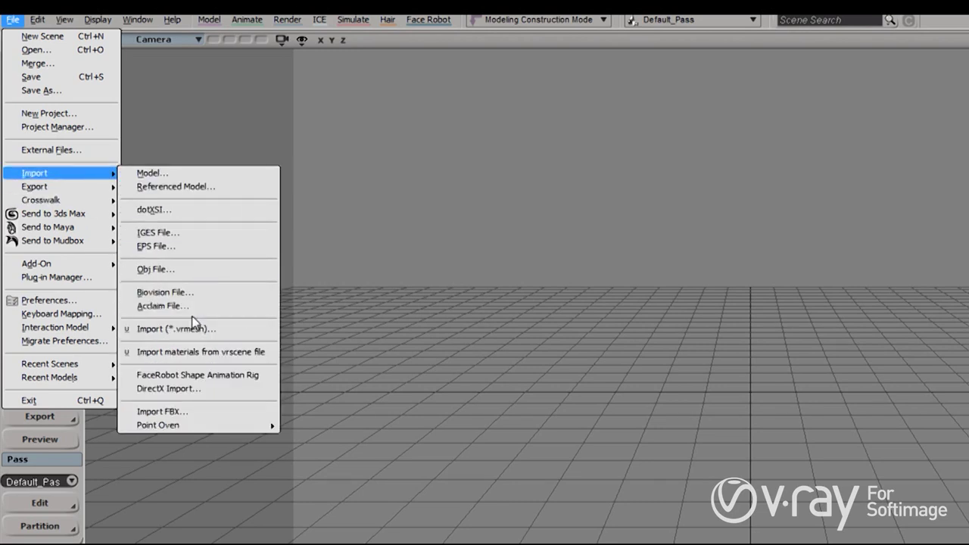
pyautogui.moveTo(86, 218)
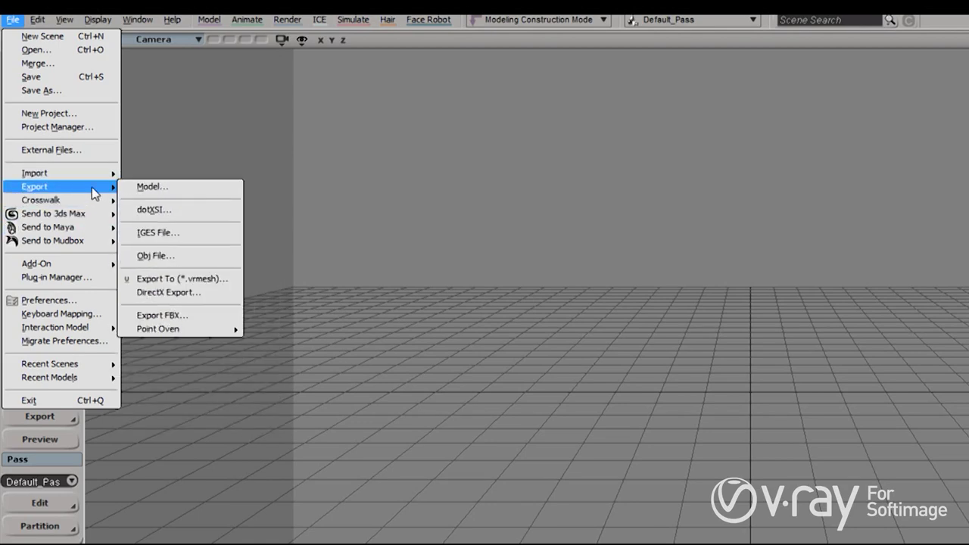
pyautogui.click(162, 278)
pyautogui.moveTo(470, 170); pyautogui.dragTo(673, 167)
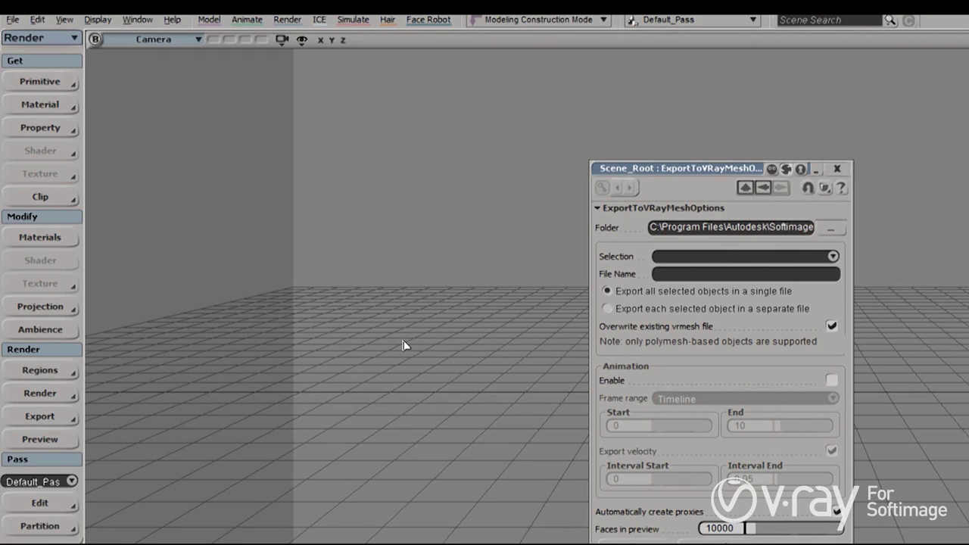
pyautogui.click(742, 529)
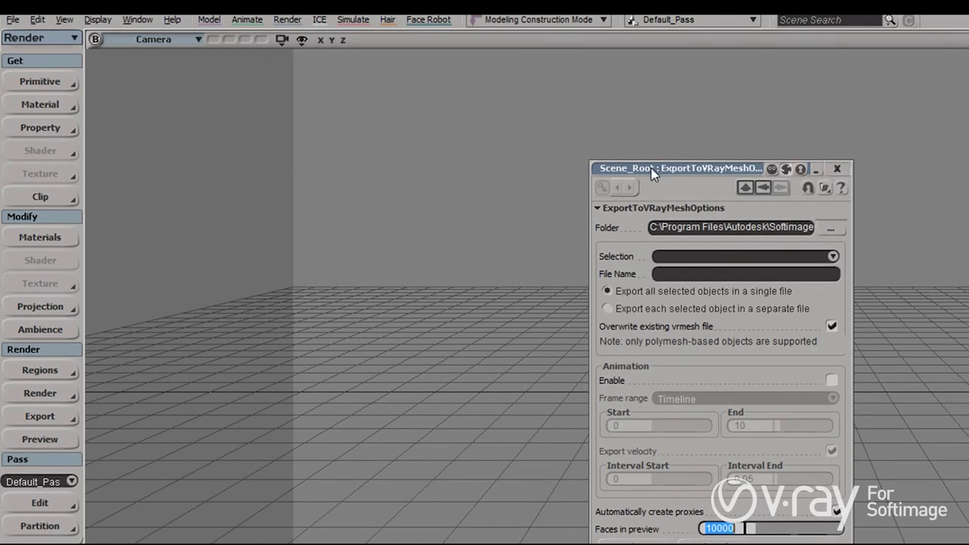
pyautogui.moveTo(652, 168); pyautogui.dragTo(599, 165)
pyautogui.click(781, 165)
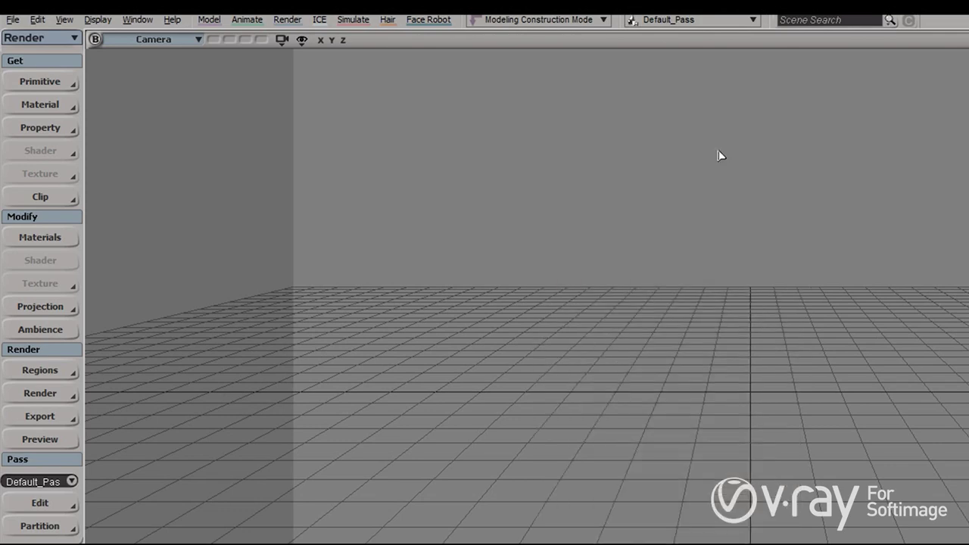
# Locate the import commands for *.vrmesh files and for materials from a vrscene file
pyautogui.click(13, 20)
pyautogui.click(13, 20)
pyautogui.click(13, 19)
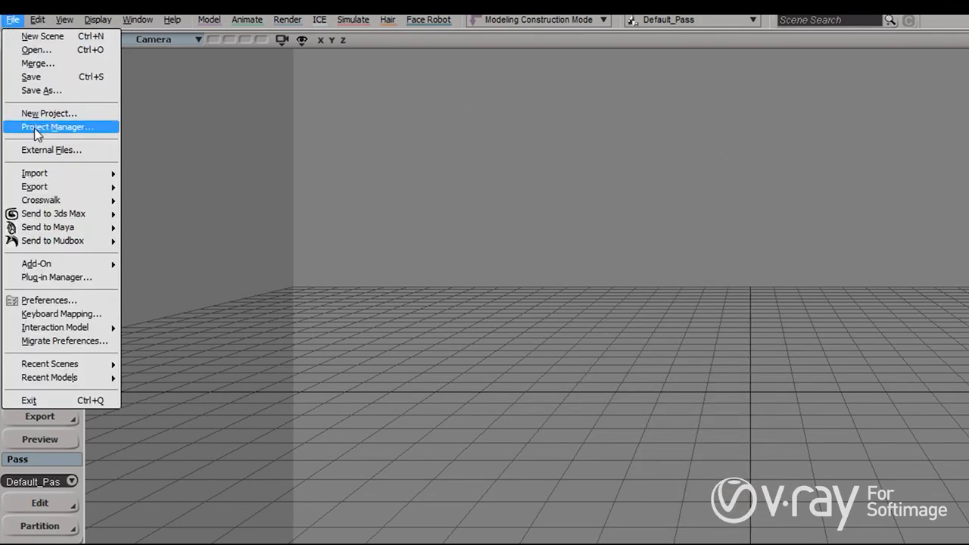
pyautogui.moveTo(44, 174)
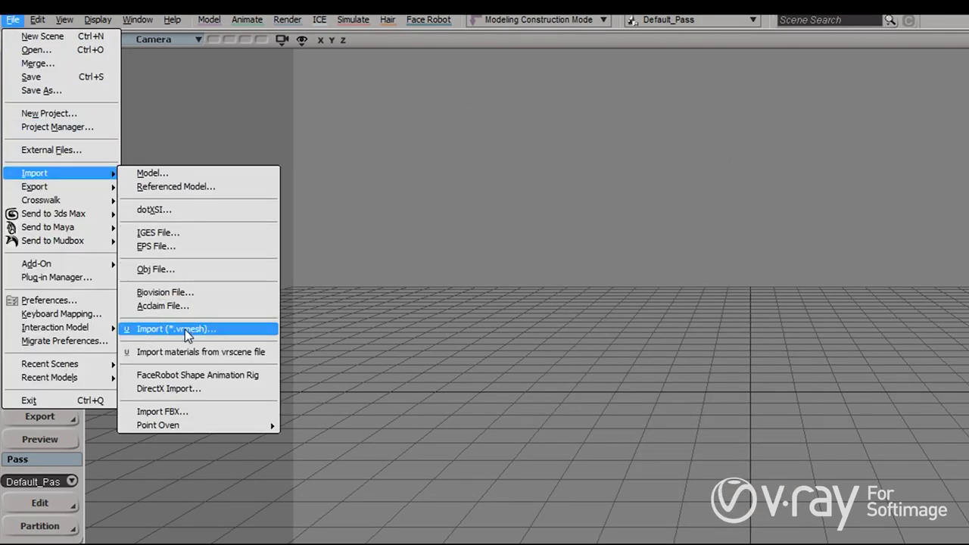
pyautogui.click(212, 281)
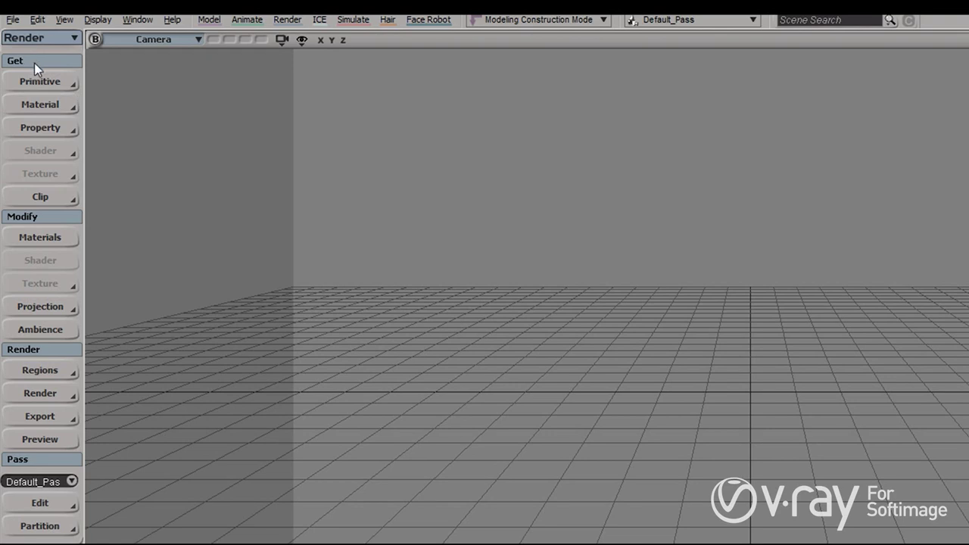
# Add a V-Ray Plane surface primitive to the scene
pyautogui.click(45, 84)
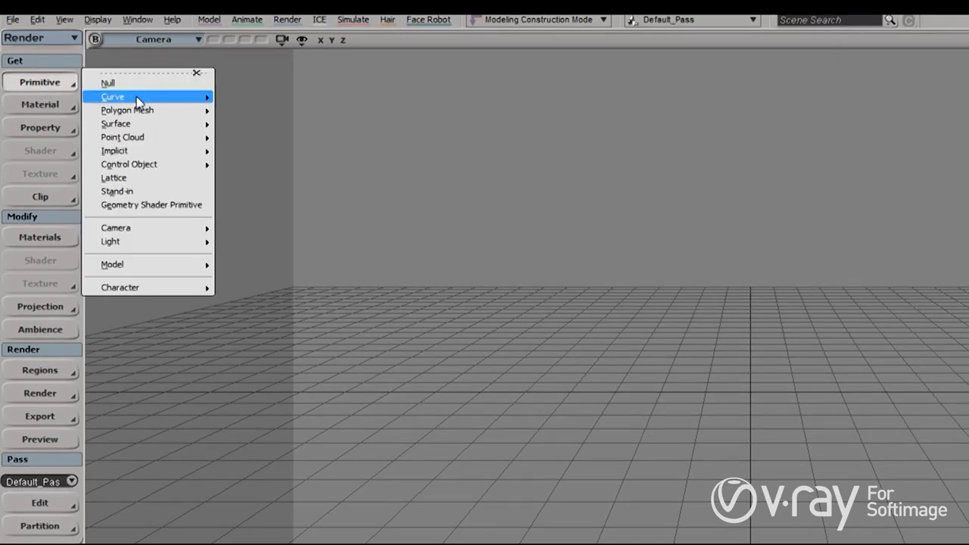
pyautogui.moveTo(165, 113)
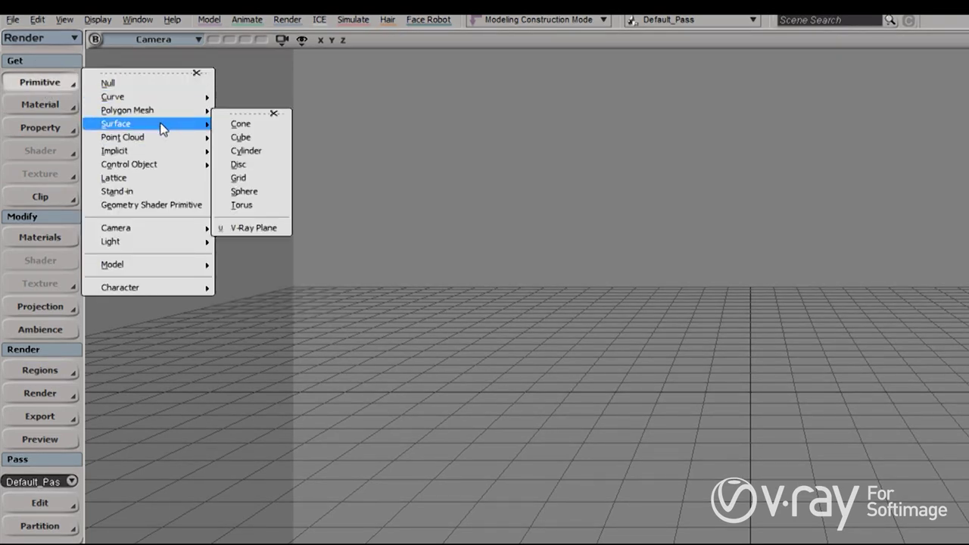
pyautogui.click(248, 229)
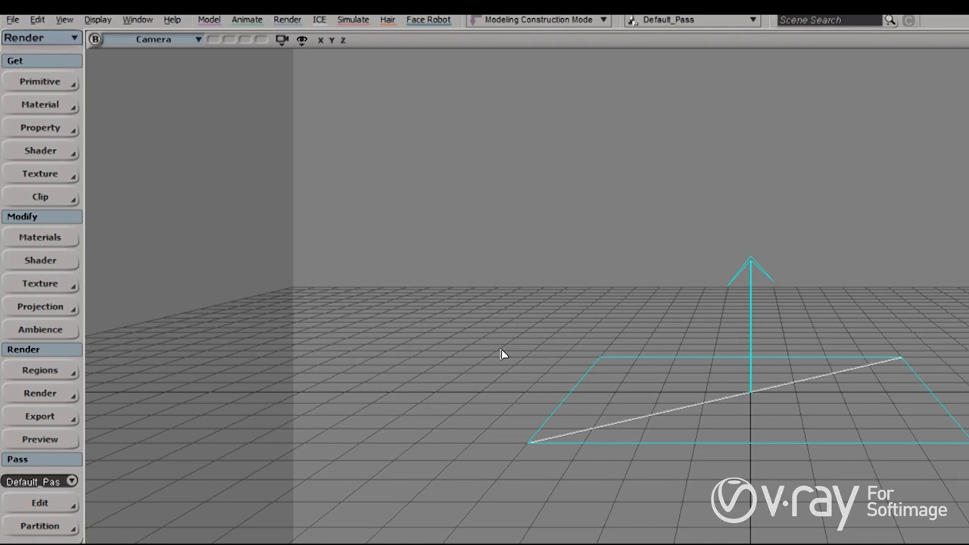
# Create a V-Ray Physical Camera and look through its full set of properties
pyautogui.click(72, 80)
pyautogui.moveTo(166, 125)
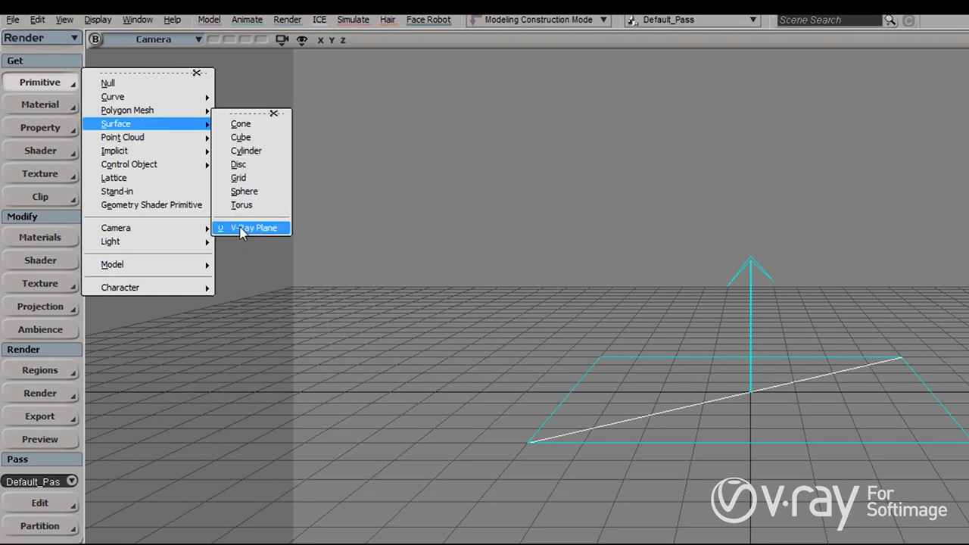
pyautogui.moveTo(190, 228)
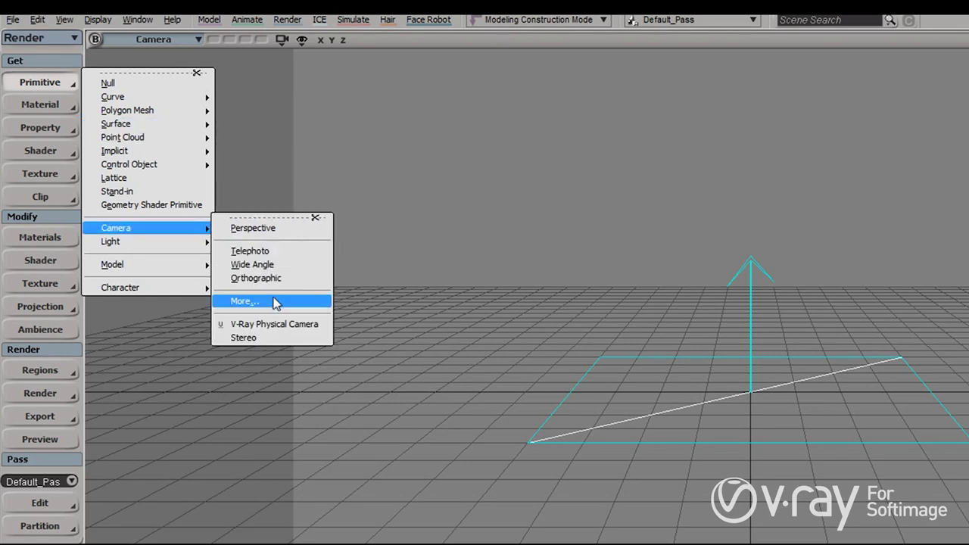
pyautogui.click(274, 324)
pyautogui.moveTo(227, 138); pyautogui.dragTo(379, 42)
pyautogui.scroll(-1, 532, 182)
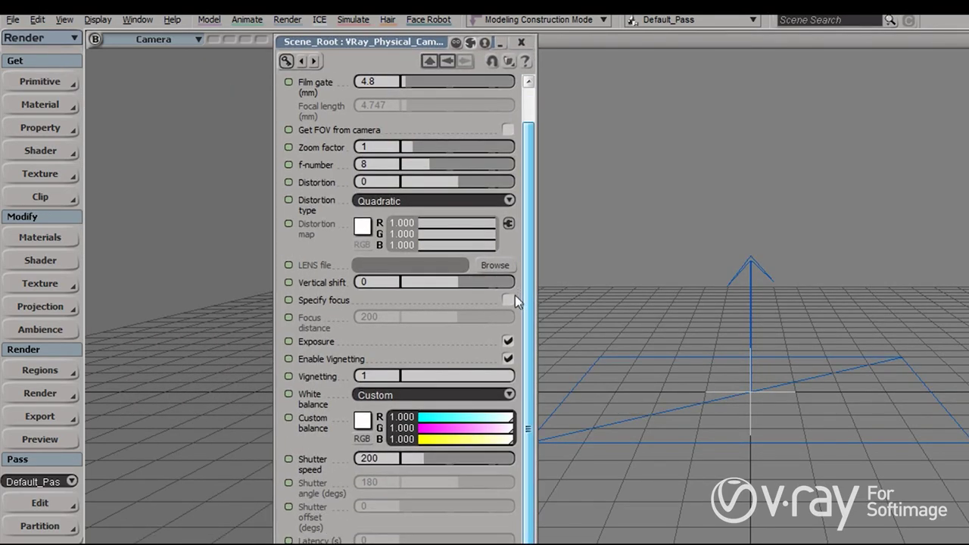
pyautogui.moveTo(542, 294); pyautogui.dragTo(574, 303)
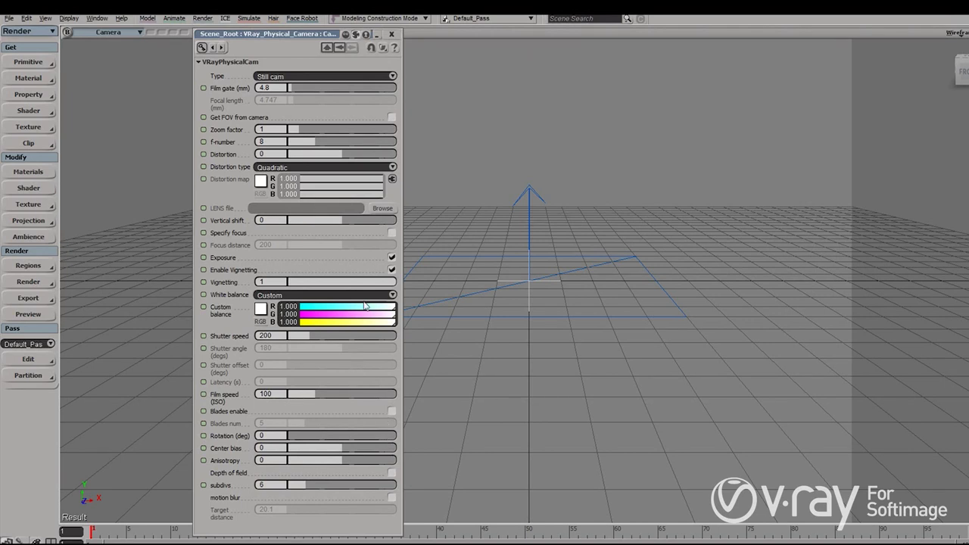
pyautogui.click(391, 35)
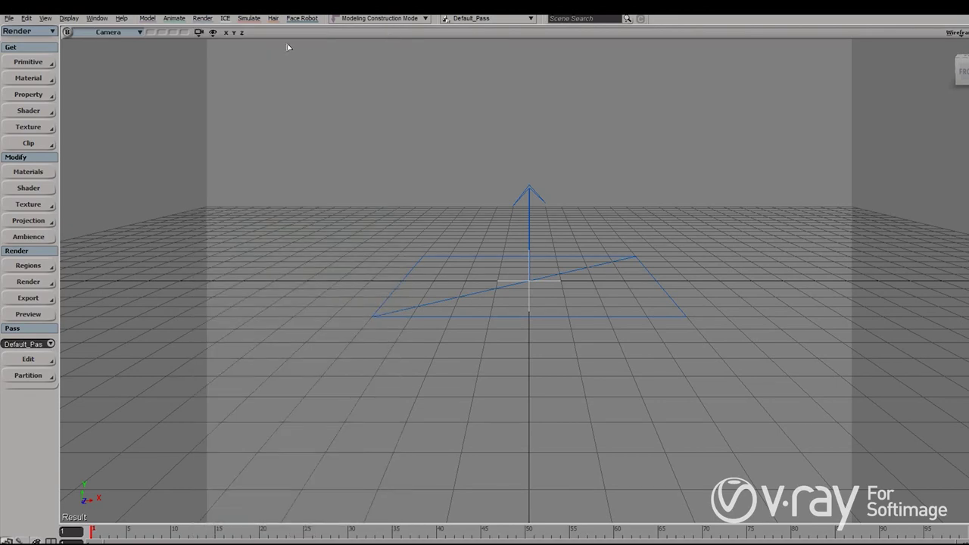
# Examine the available V-Ray light types, V-Ray materials and V-Ray object properties such as displacement and mesh light
pyautogui.click(46, 62)
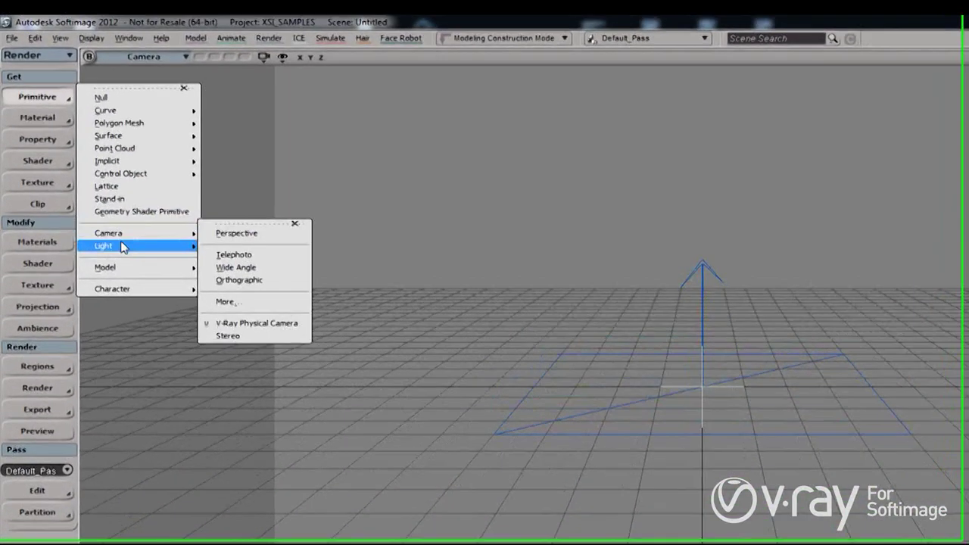
pyautogui.moveTo(102, 196)
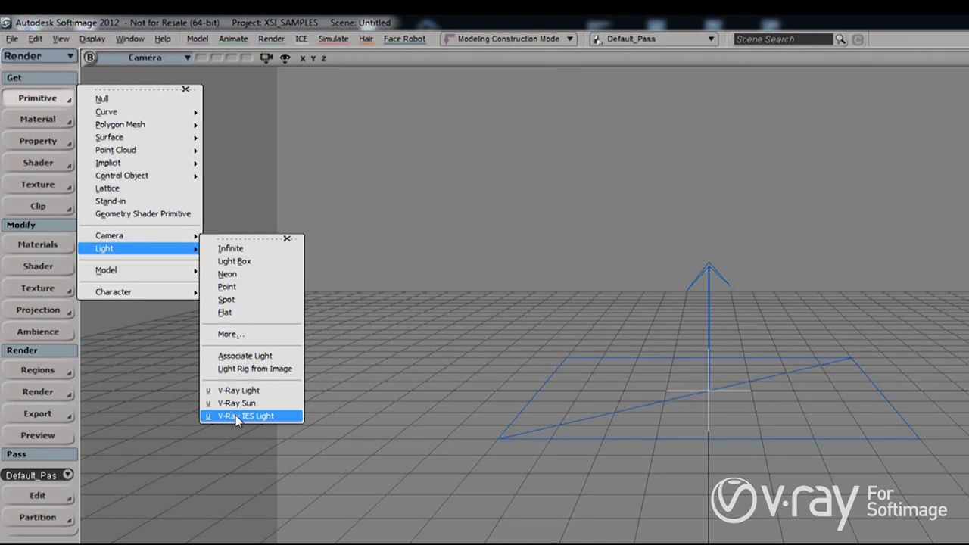
pyautogui.click(47, 120)
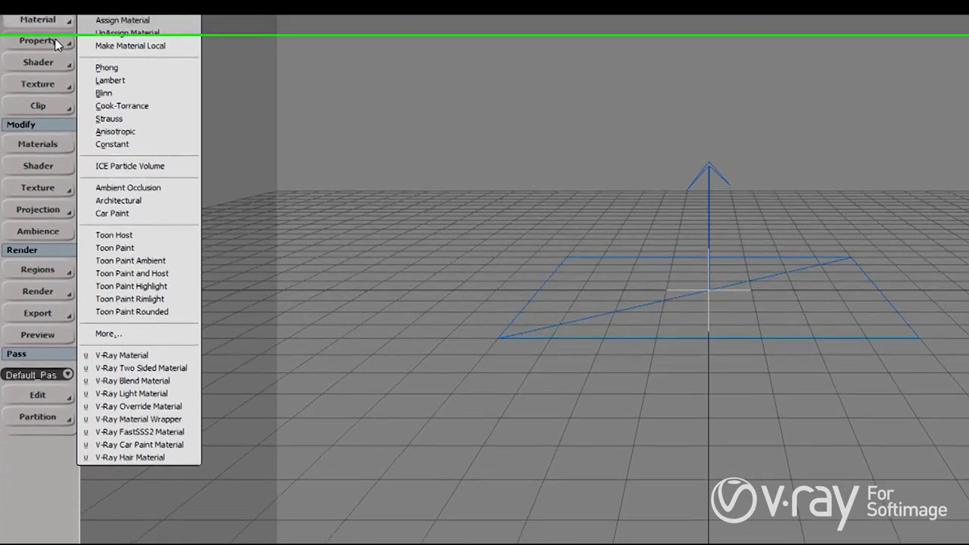
pyautogui.click(57, 144)
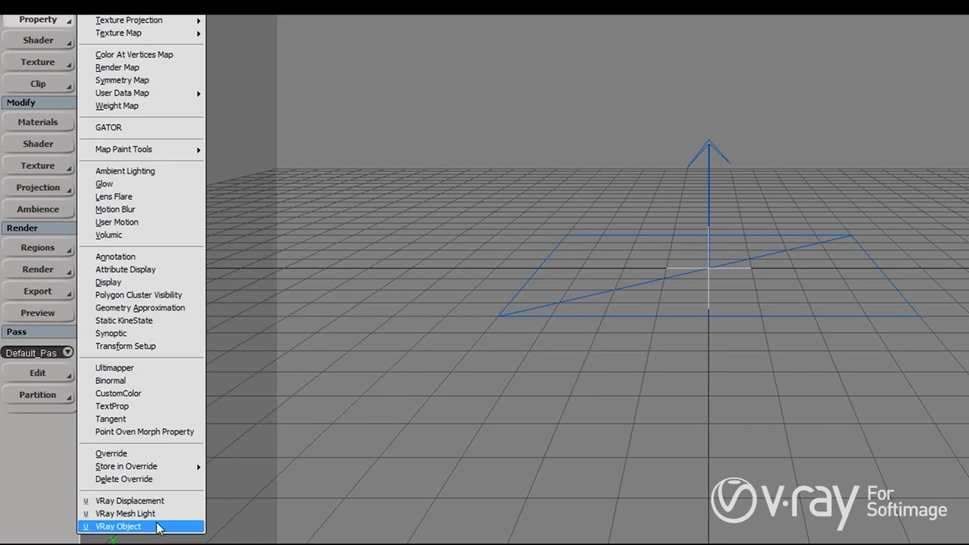
# Examine the V-Ray volume shaders and the V-Ray texture presets, closing the preset browser without choosing one
pyautogui.click(64, 40)
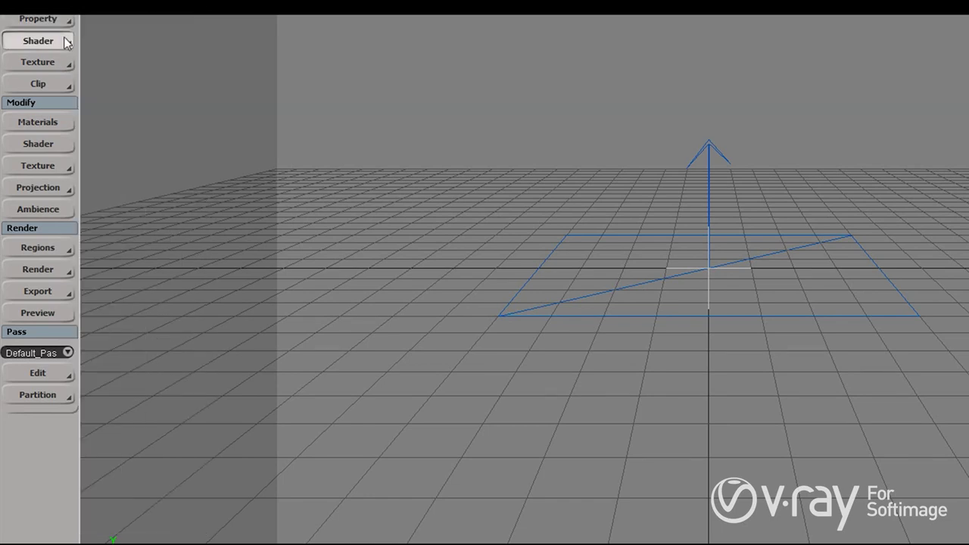
pyautogui.click(66, 40)
pyautogui.moveTo(142, 82)
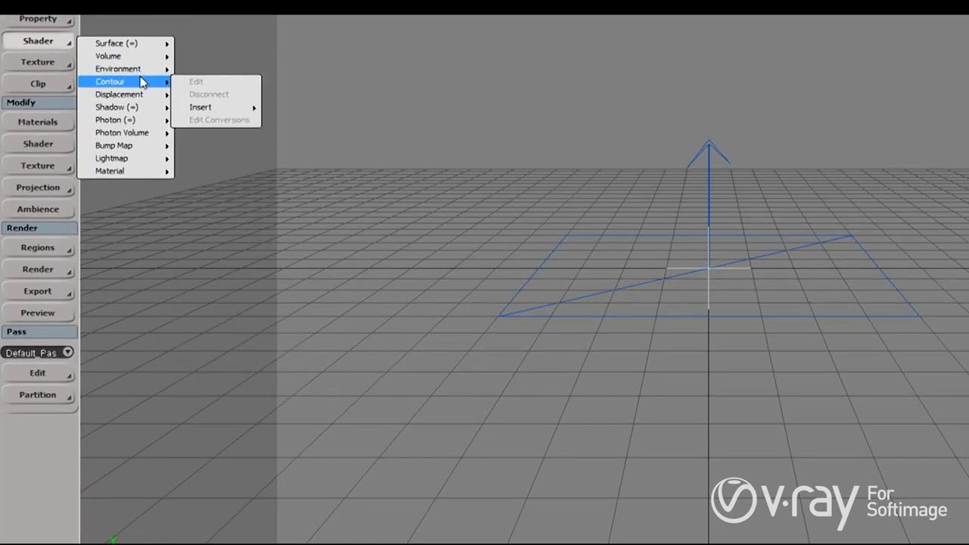
pyautogui.moveTo(148, 56)
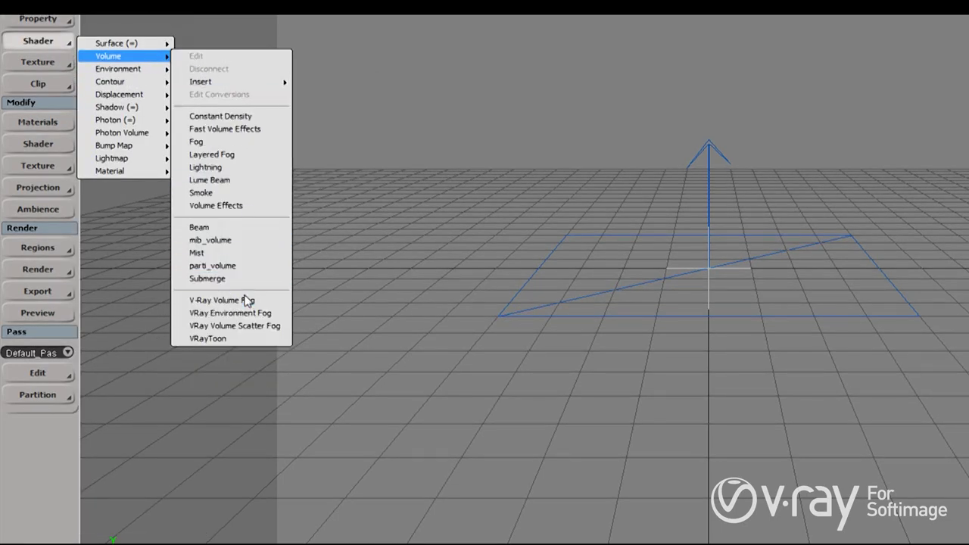
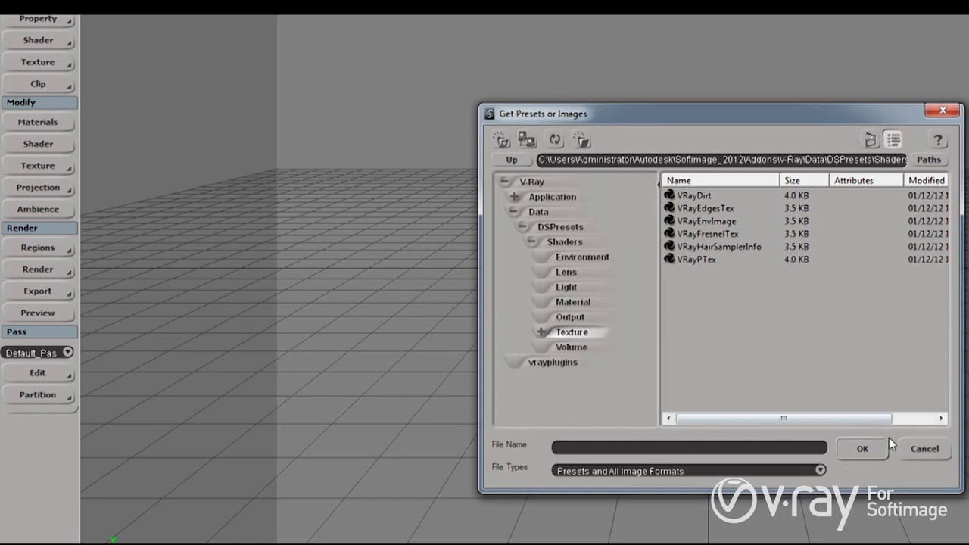
pyautogui.click(924, 449)
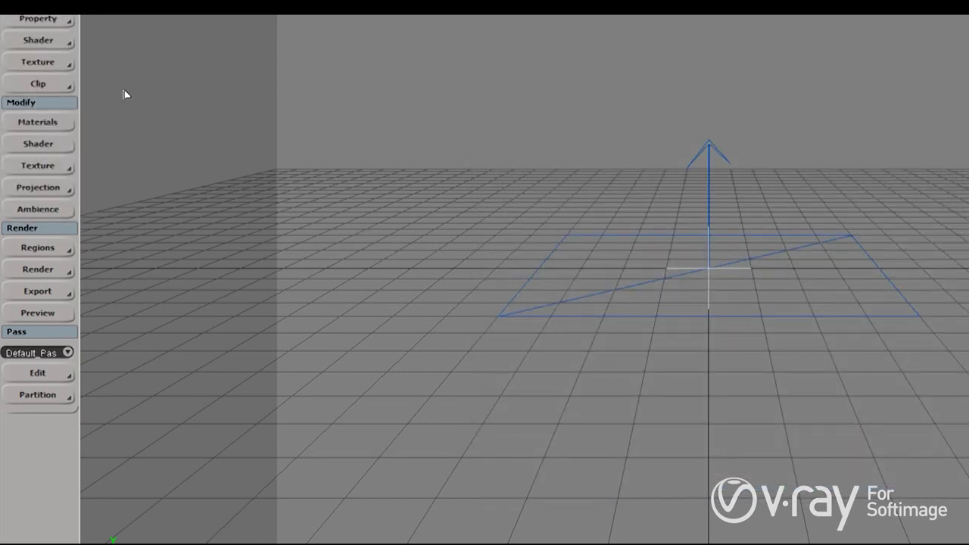
pyautogui.click(58, 85)
# Add a VRay Environment Shader to the environment shaders of the current pass, Default_Pass
pyautogui.click(63, 372)
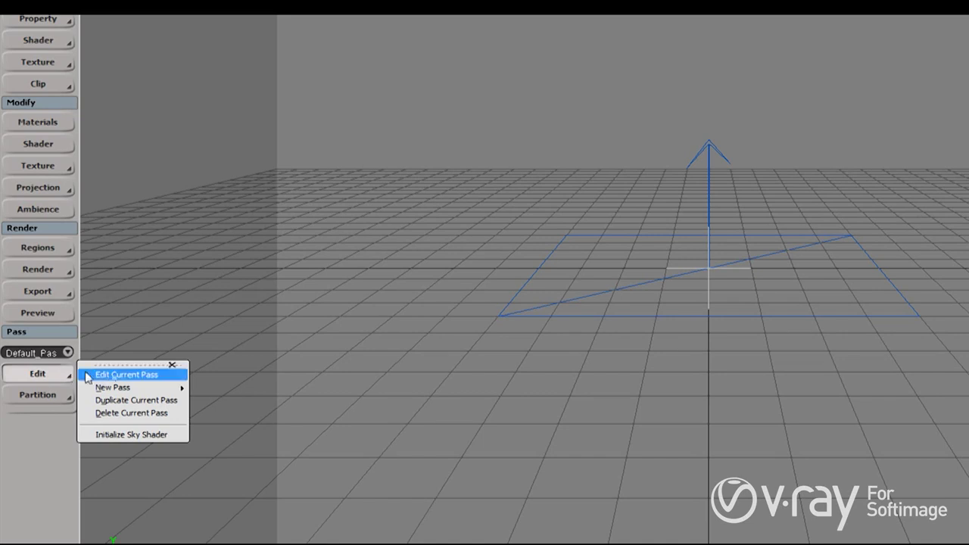
pyautogui.click(135, 375)
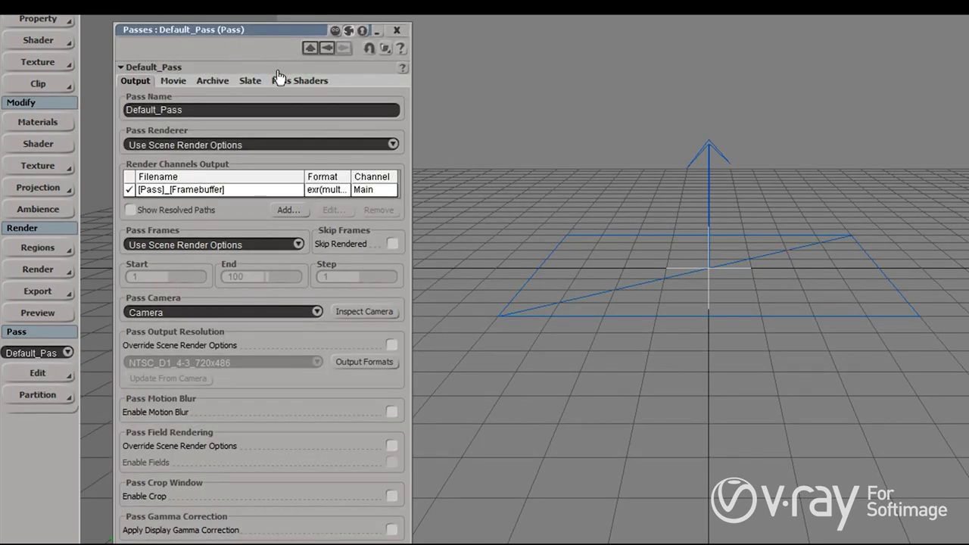
pyautogui.click(279, 80)
pyautogui.moveTo(267, 29); pyautogui.dragTo(635, 63)
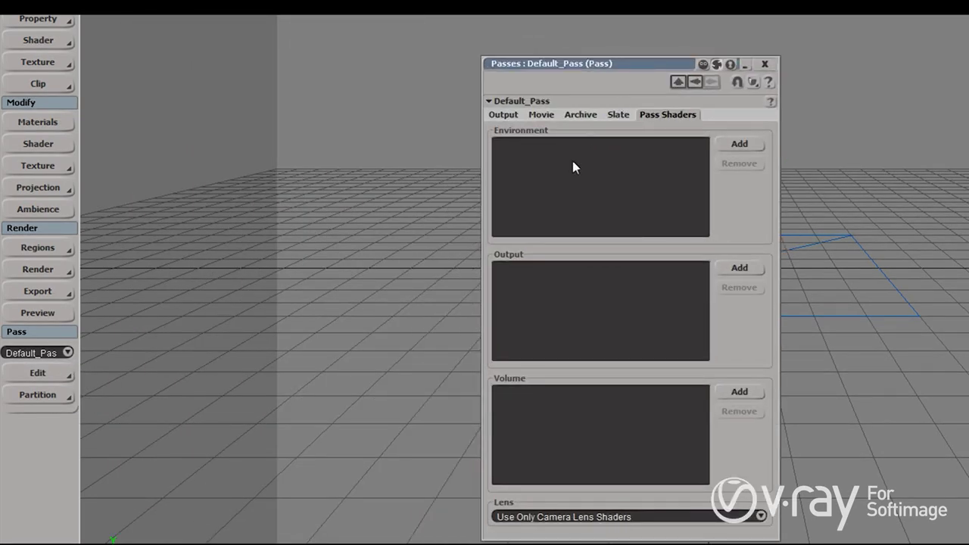
pyautogui.click(743, 144)
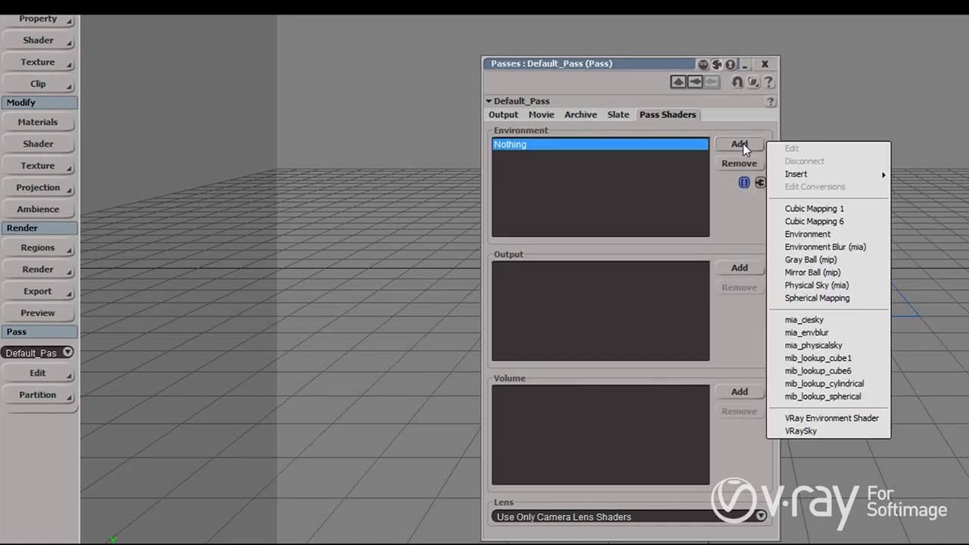
pyautogui.click(849, 421)
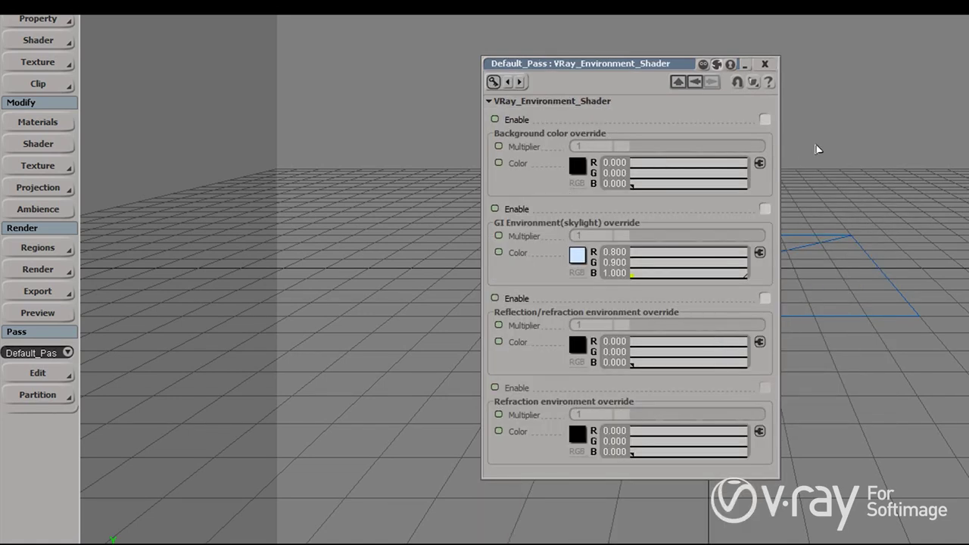
# Enable the background color, GI environment (skylight), reflection/refraction and refraction overrides of the environment shader
pyautogui.click(765, 120)
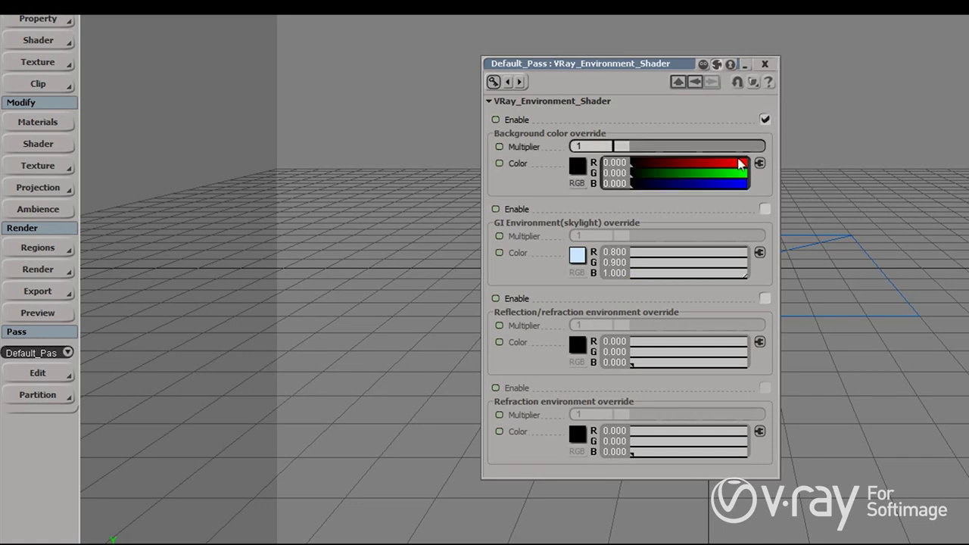
pyautogui.click(765, 209)
pyautogui.click(765, 298)
pyautogui.click(765, 388)
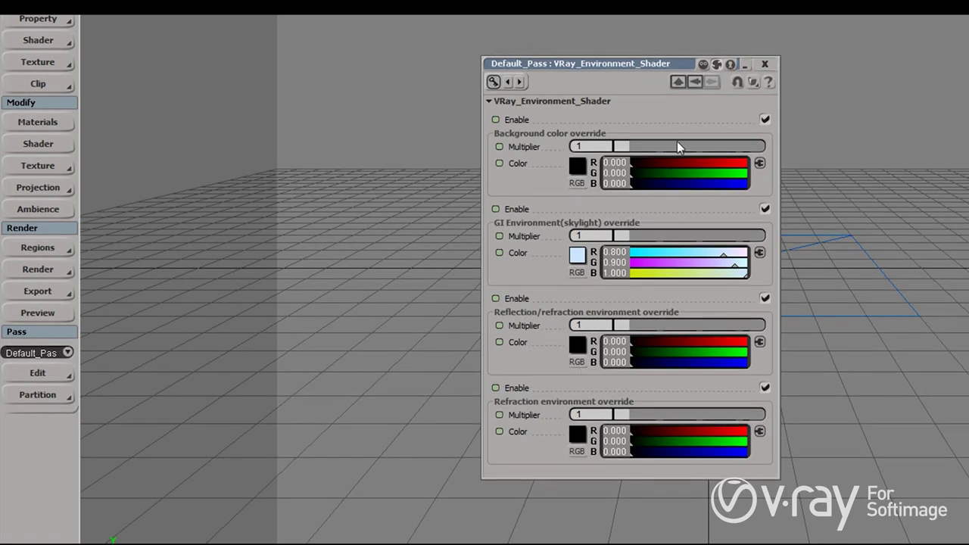
# Add a VRaySky environment shader to the pass together with an automatic V-Ray Sun, and close the sun light's properties
pyautogui.click(677, 80)
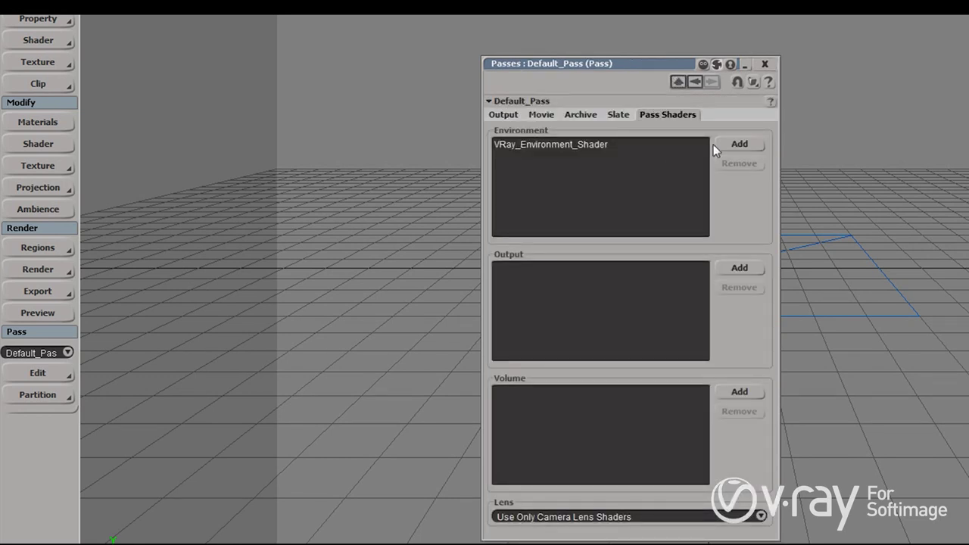
pyautogui.click(738, 145)
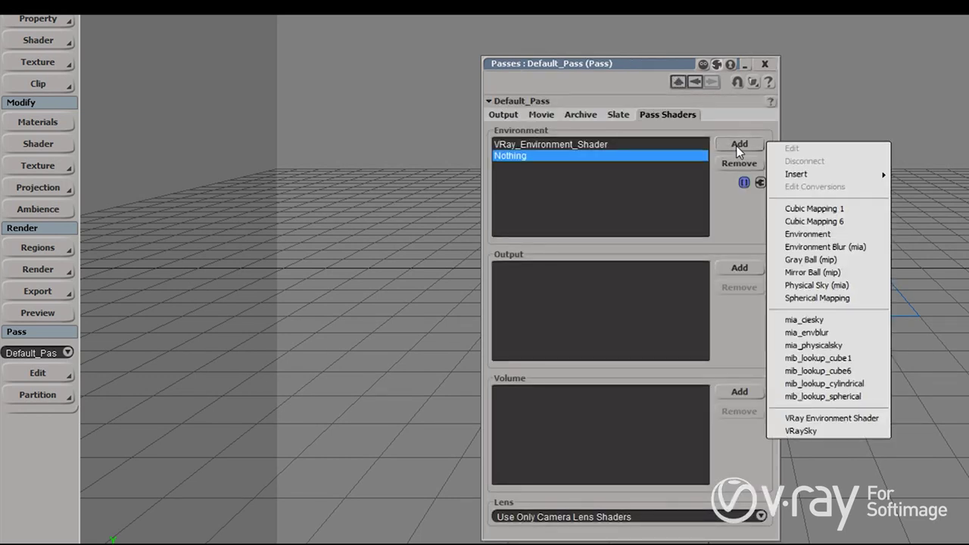
pyautogui.click(801, 431)
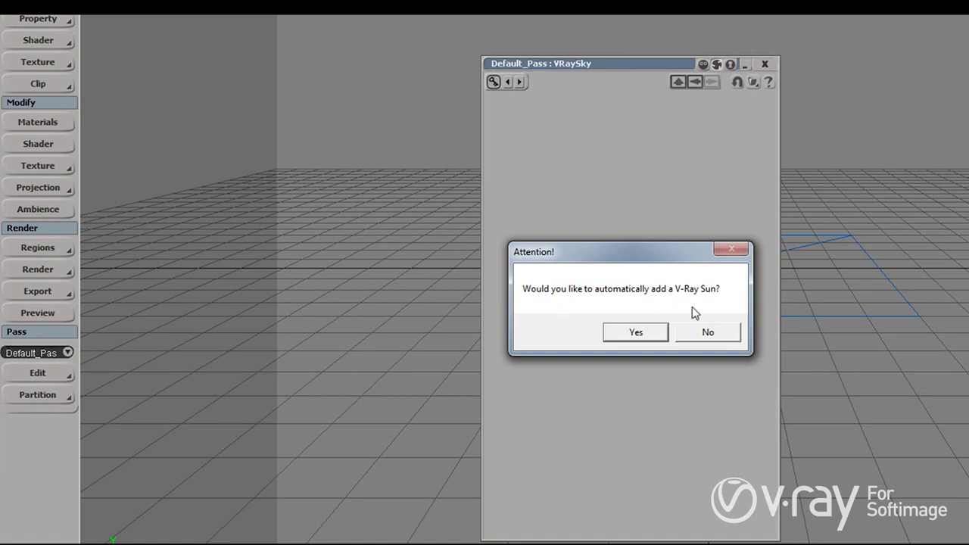
pyautogui.click(636, 334)
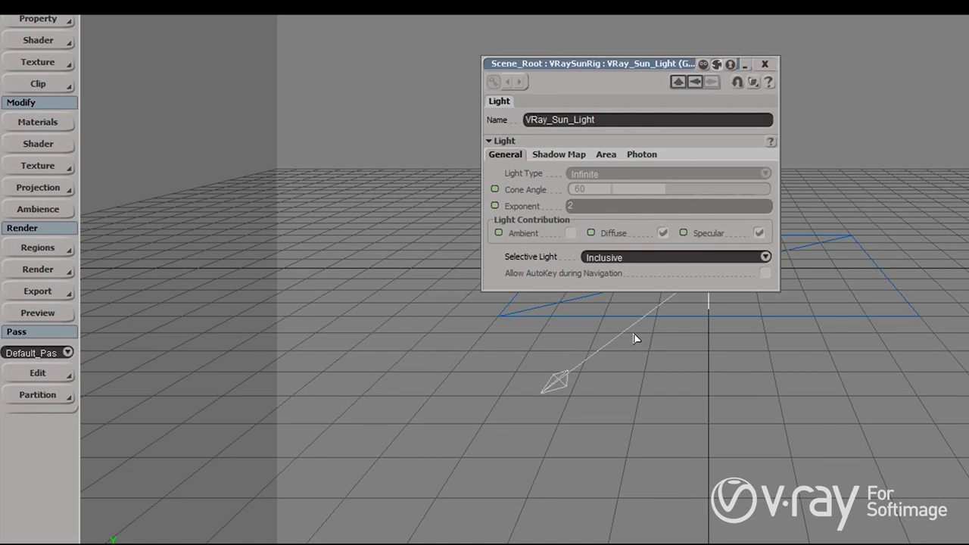
pyautogui.click(765, 64)
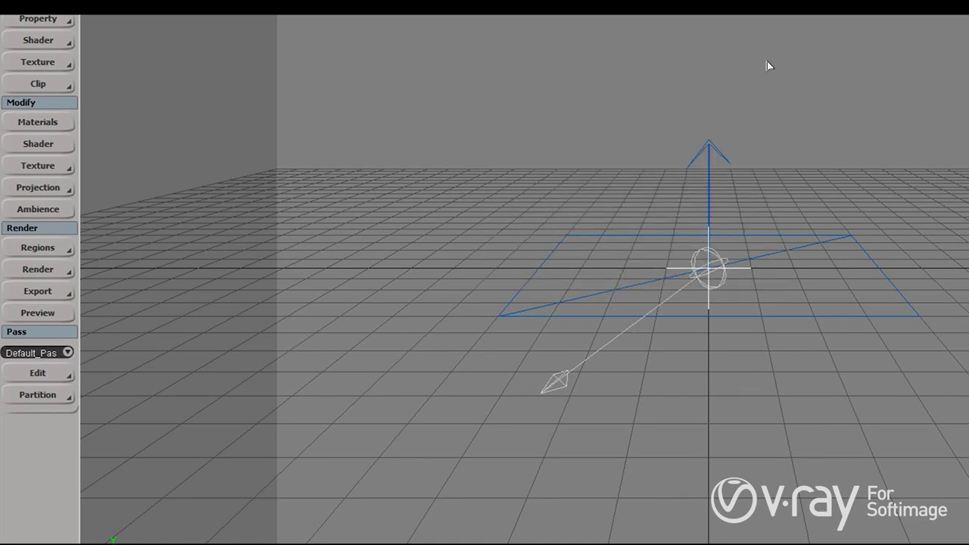
# Reopen the current pass's shader settings and examine the VRay render channels available as output shaders
pyautogui.click(60, 374)
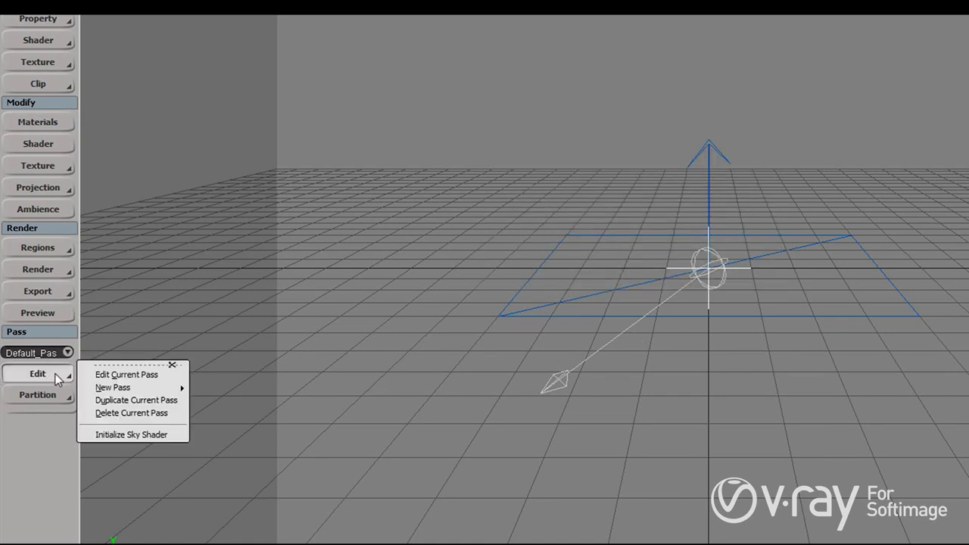
pyautogui.click(146, 377)
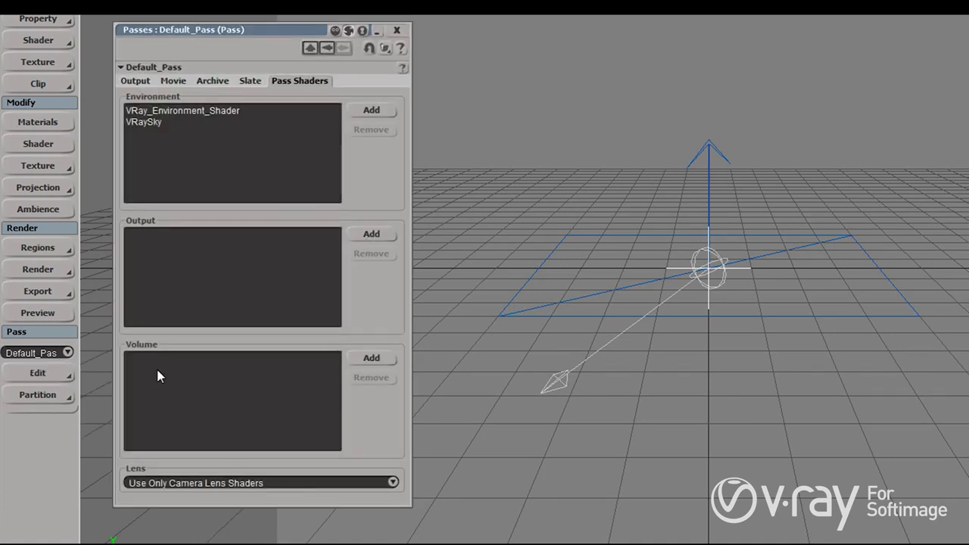
pyautogui.moveTo(294, 39); pyautogui.dragTo(607, 44)
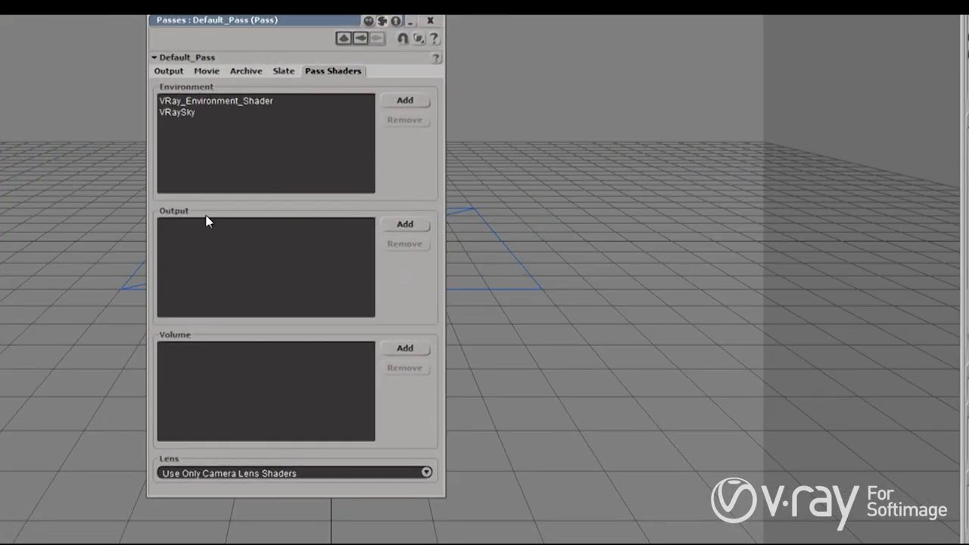
pyautogui.click(397, 224)
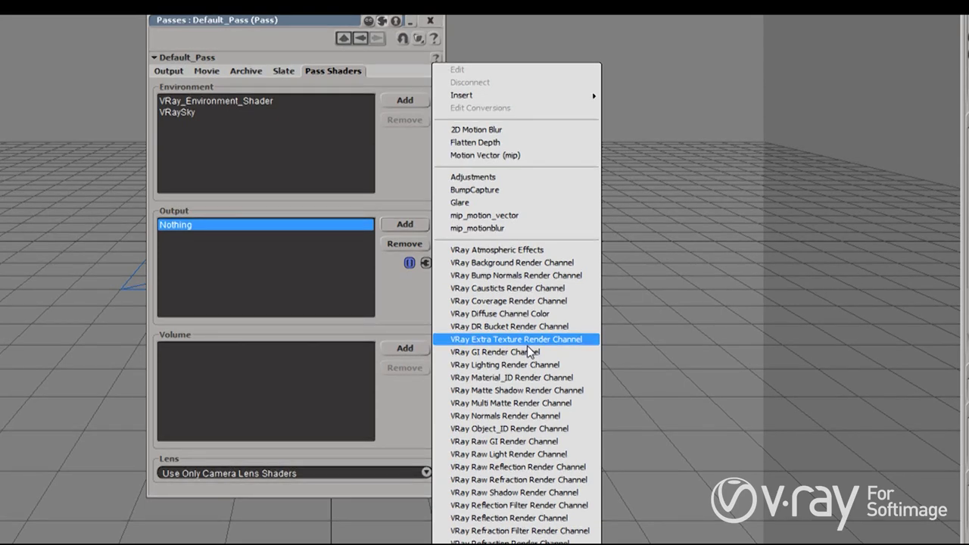
# Add a VRay Environment Fog shader to the pass's volume shaders, look over its properties and close them
pyautogui.click(396, 370)
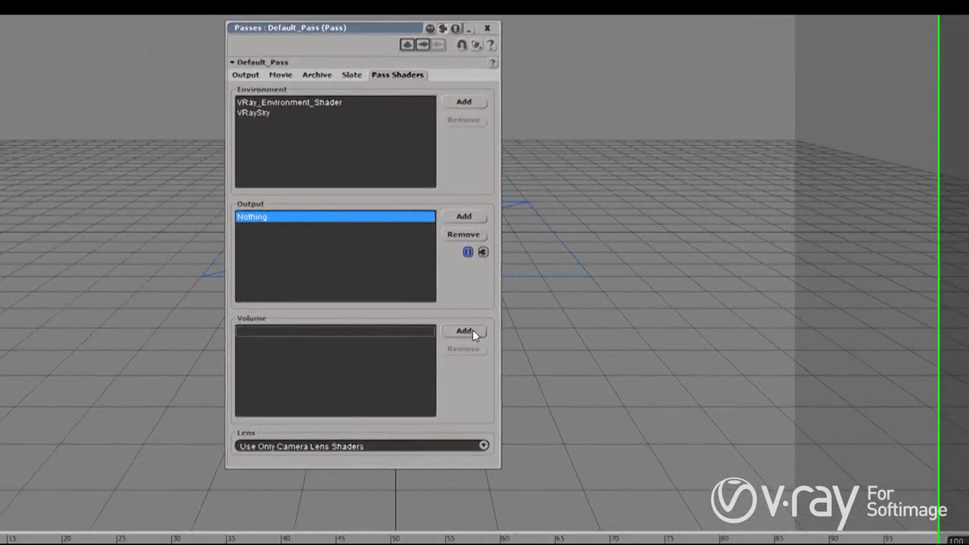
pyautogui.click(396, 353)
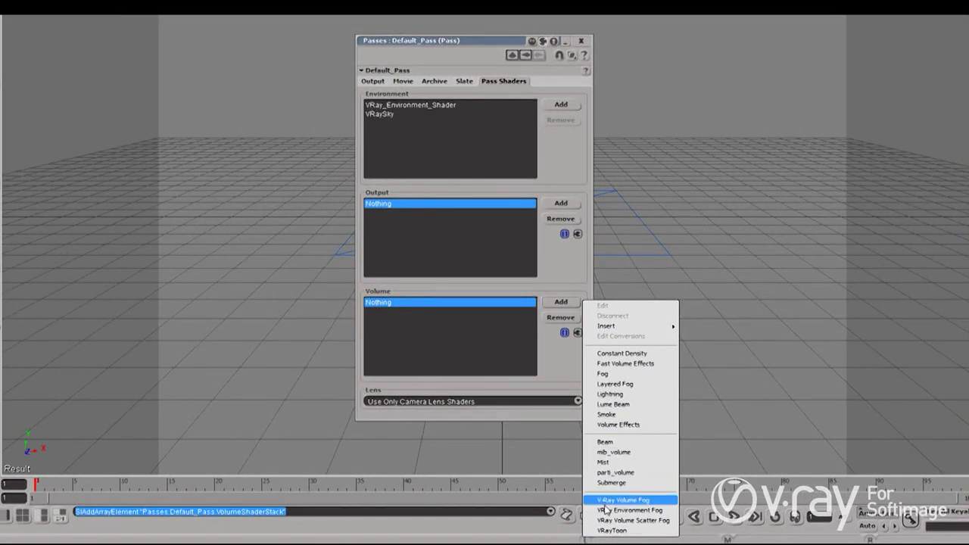
pyautogui.click(646, 512)
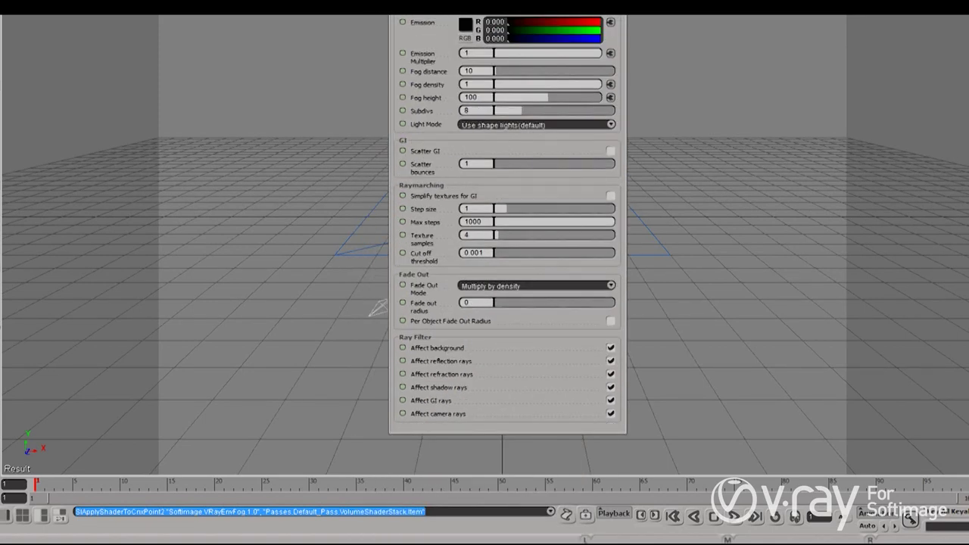
pyautogui.press('Escape')
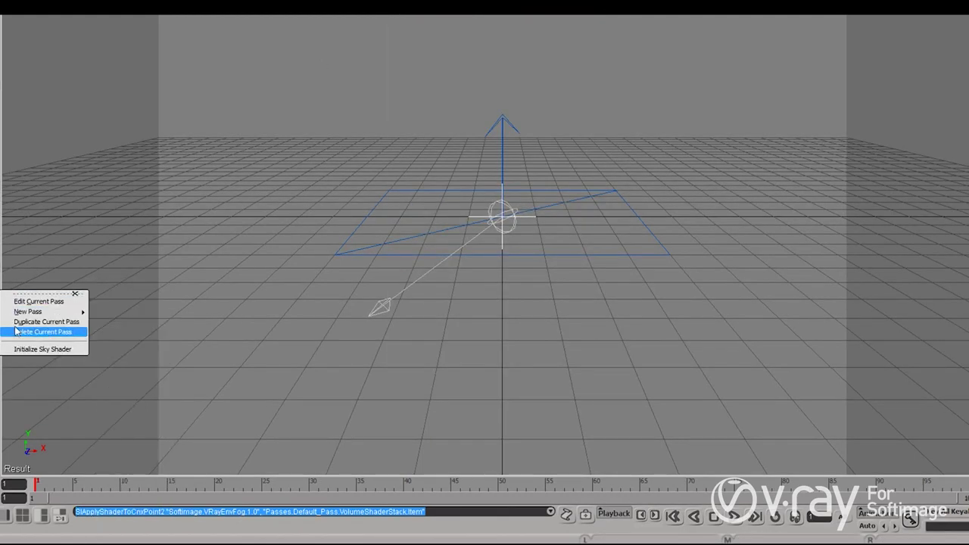
# Reopen the pass shaders, review the V-Ray volume shader choices again and close the pass properties
pyautogui.click(34, 302)
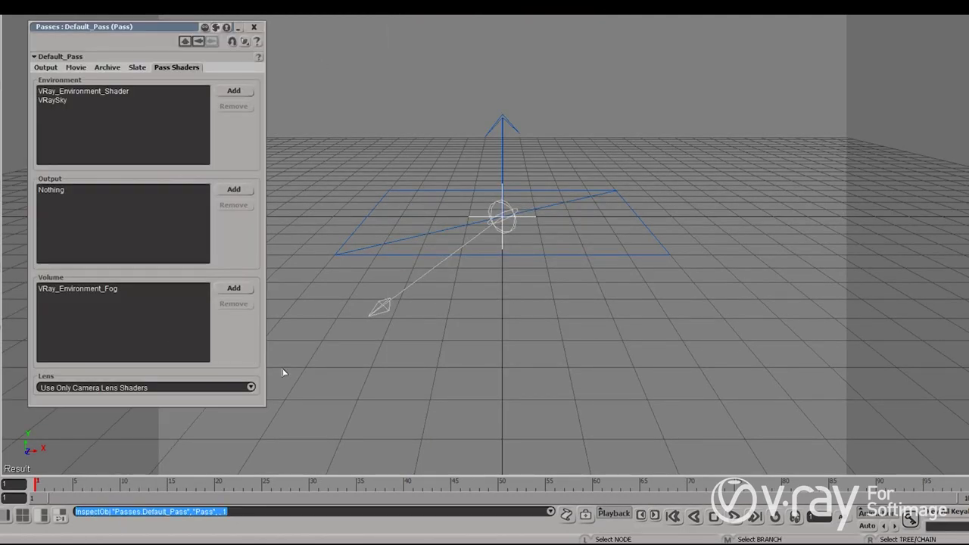
pyautogui.click(231, 288)
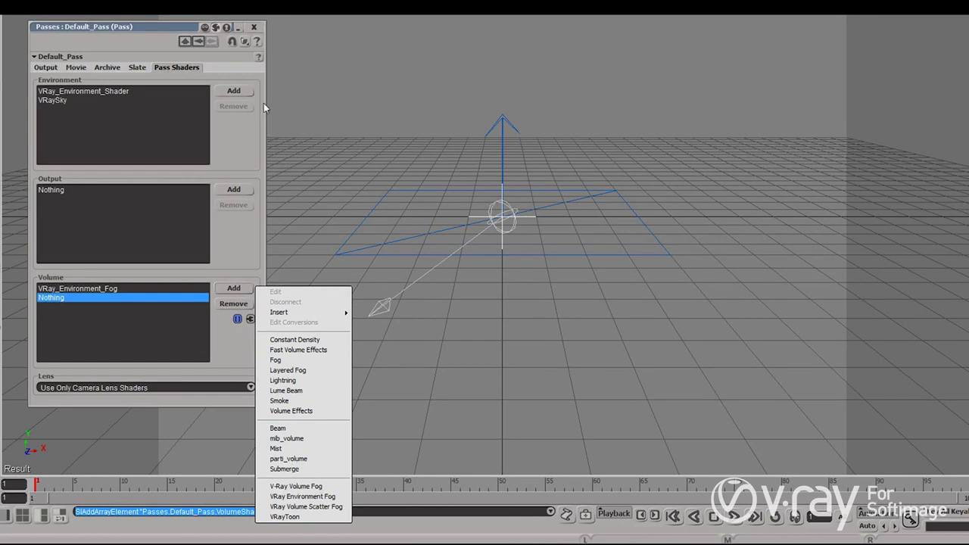
pyautogui.click(254, 27)
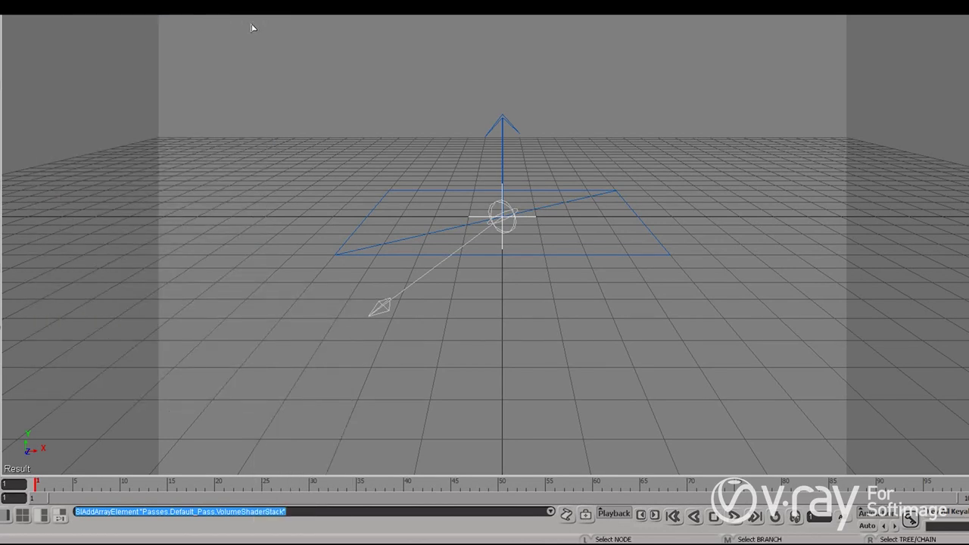